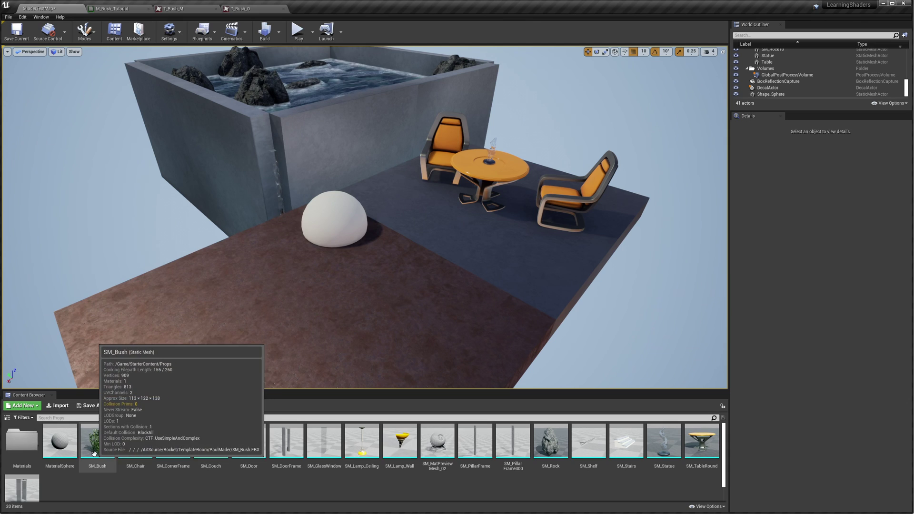
Step: Place the SM_Bush mesh on the brown floor beside the white sphere and assign it the M_Bush_Tutorial material
left_click_drag(97, 443, 285, 312)
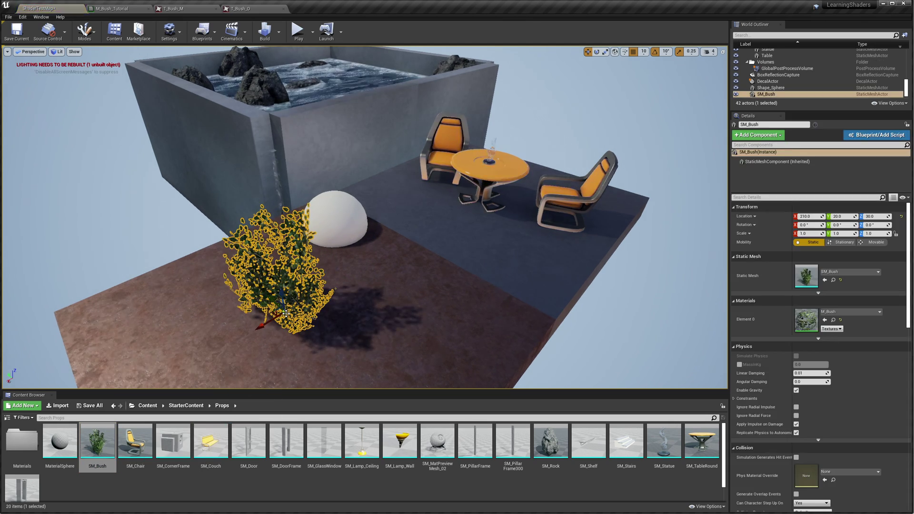
right_click_drag(285, 312, 321, 300)
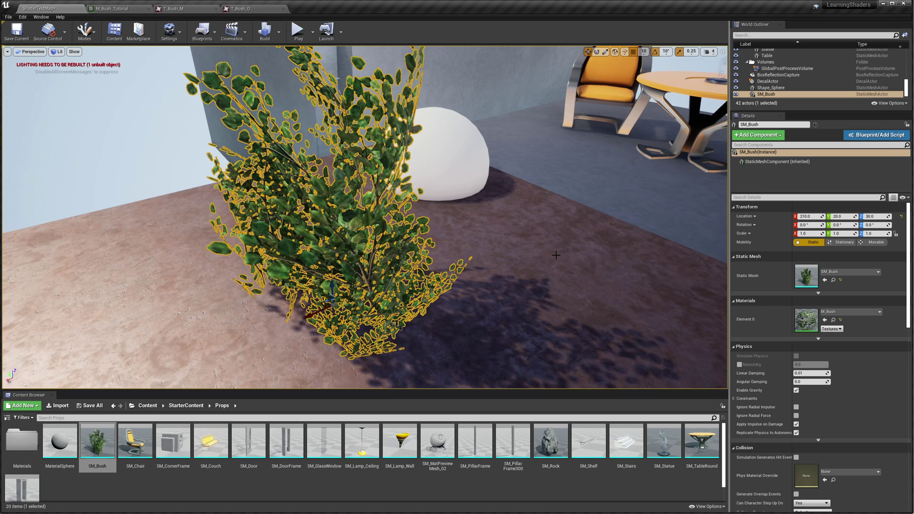
left_click(880, 312)
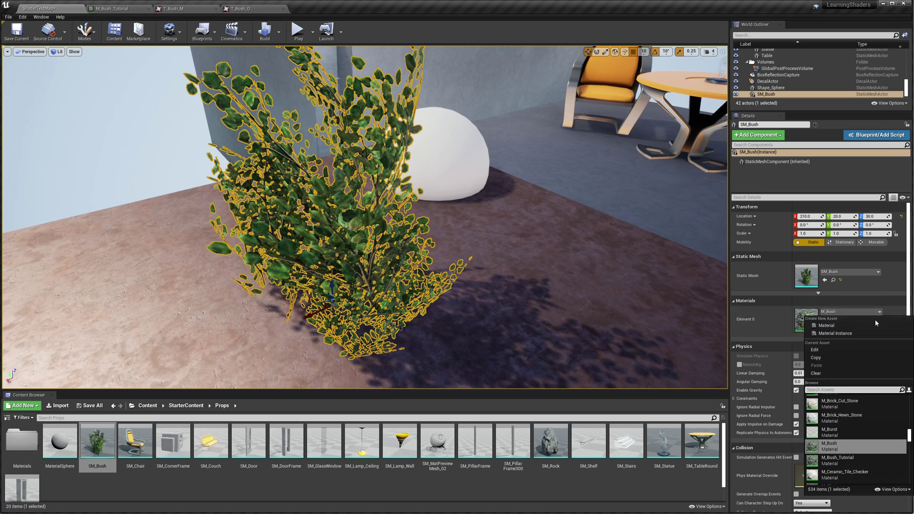
left_click(831, 464)
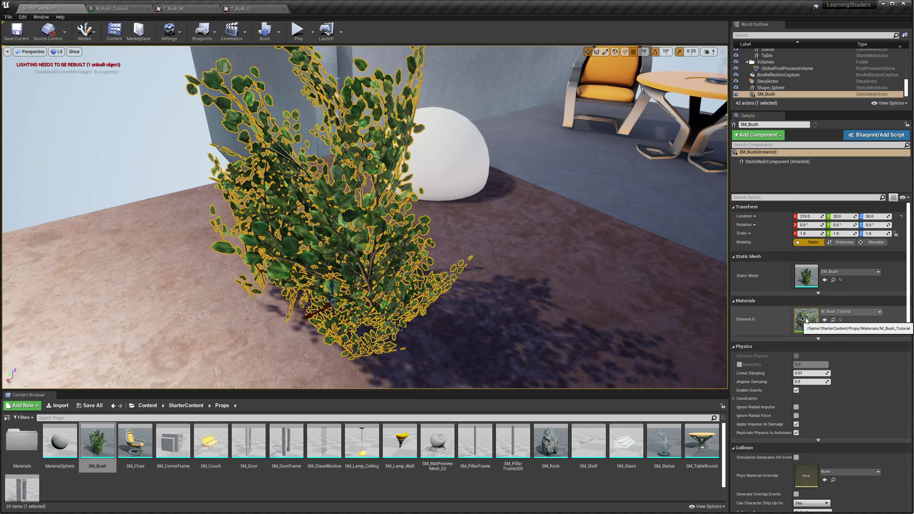
Step: Look over the bush's M_Bush_Tutorial material graph and the deselected bush in the level, returning to the graph
double_click(806, 320)
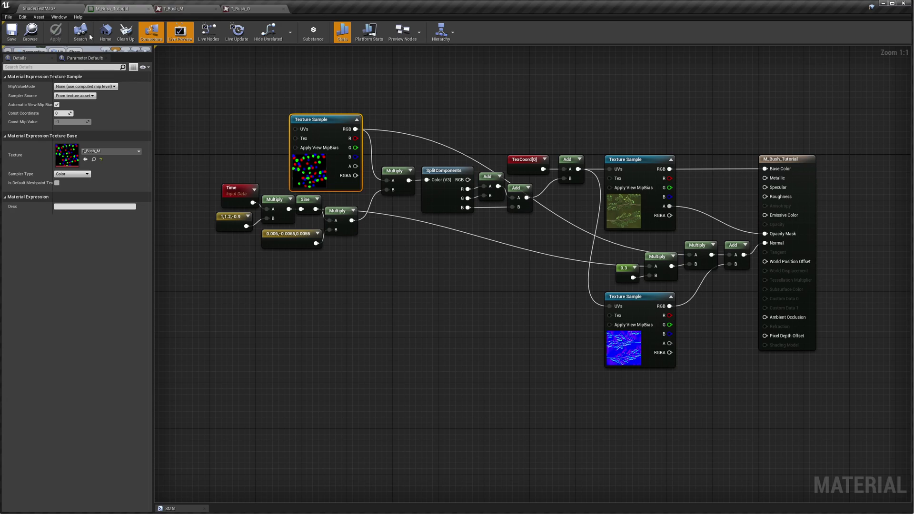
left_click(46, 8)
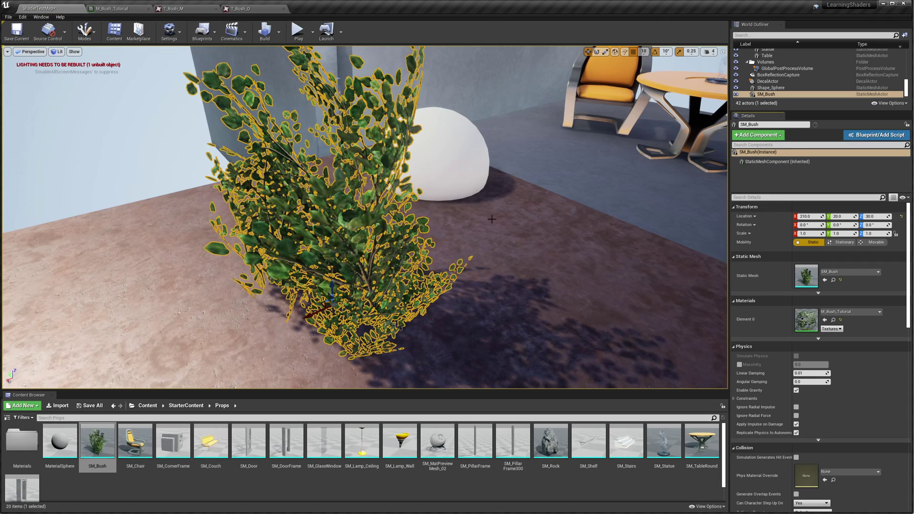
right_click_drag(295, 204, 267, 176)
left_click(194, 157)
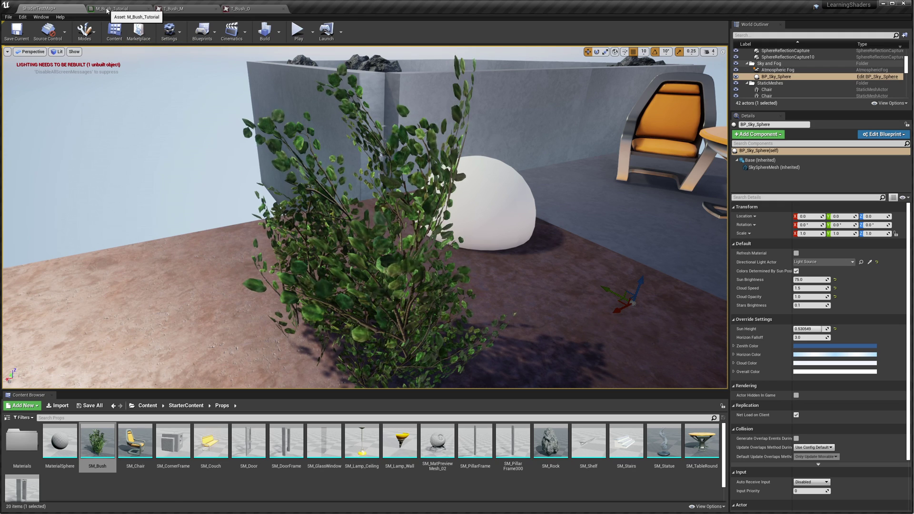
left_click(121, 8)
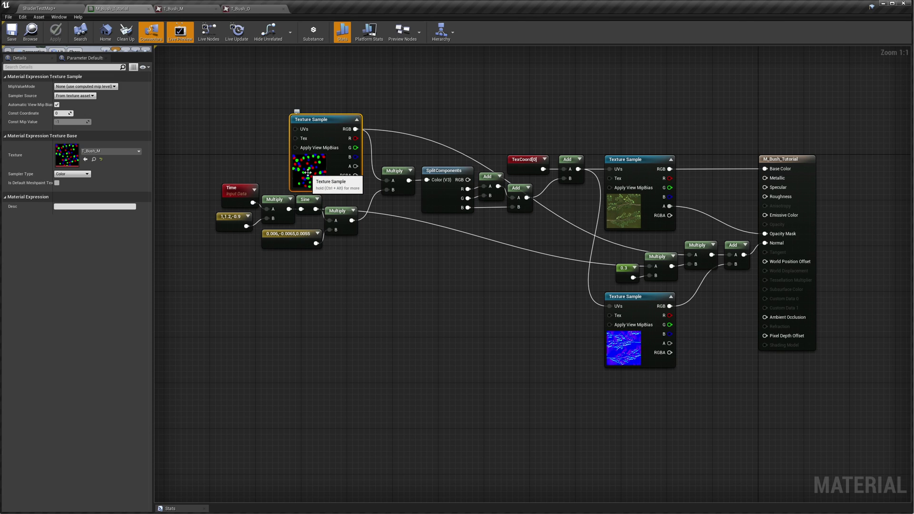
Step: Examine the T_Bush_M mask and T_Bush_D color textures used by the material's Texture Sample nodes
double_click(75, 163)
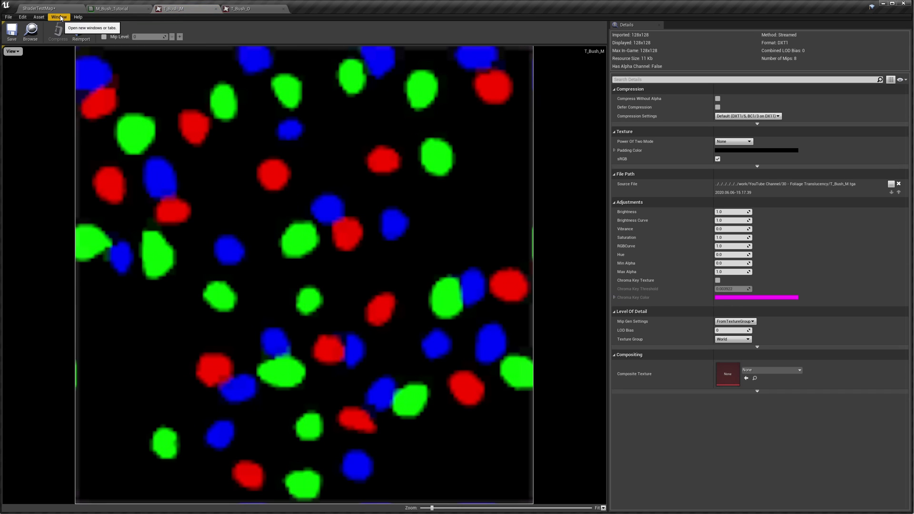
left_click(129, 8)
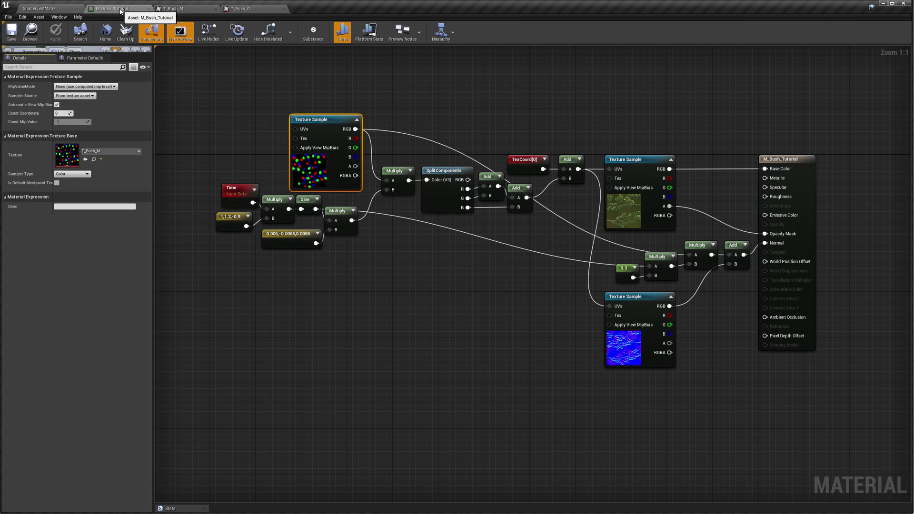
left_click(625, 211)
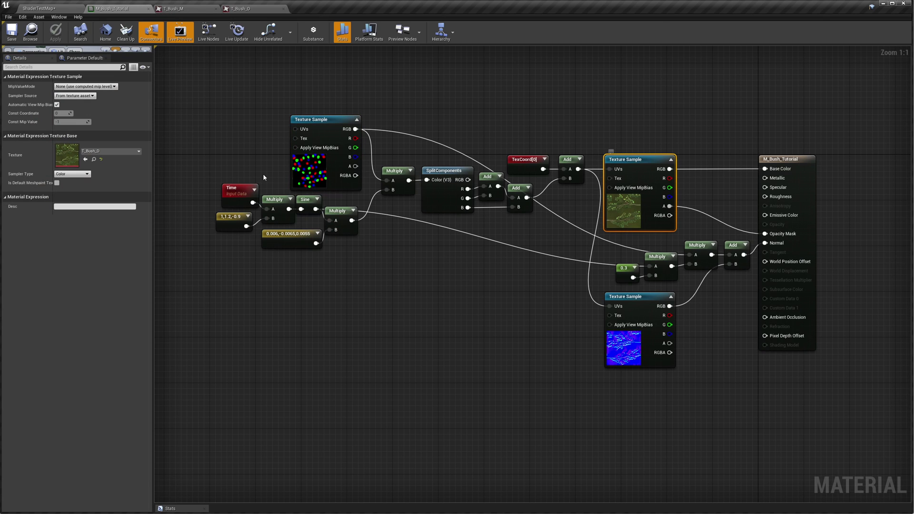
double_click(67, 157)
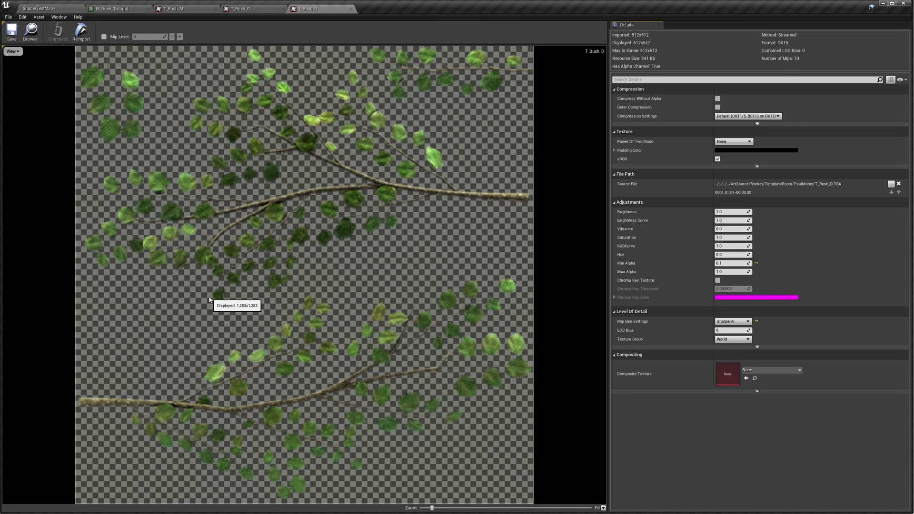
left_click(119, 8)
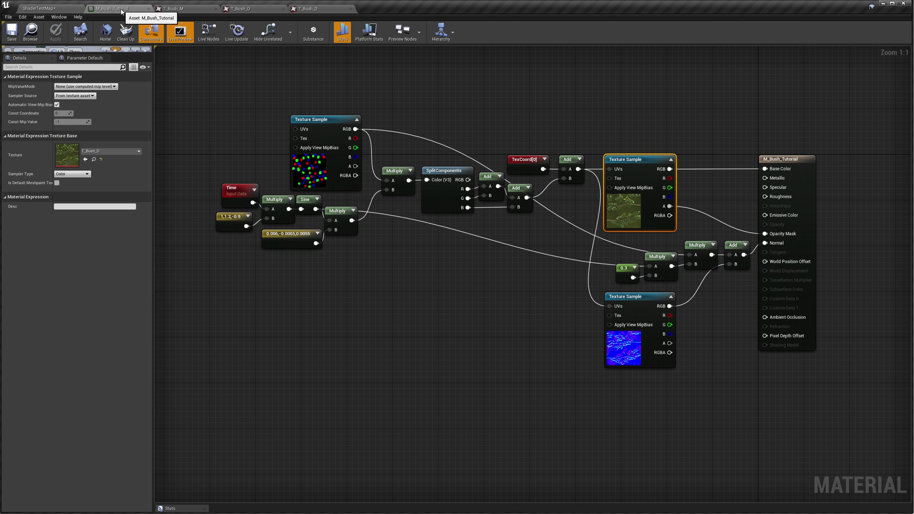
left_click(174, 9)
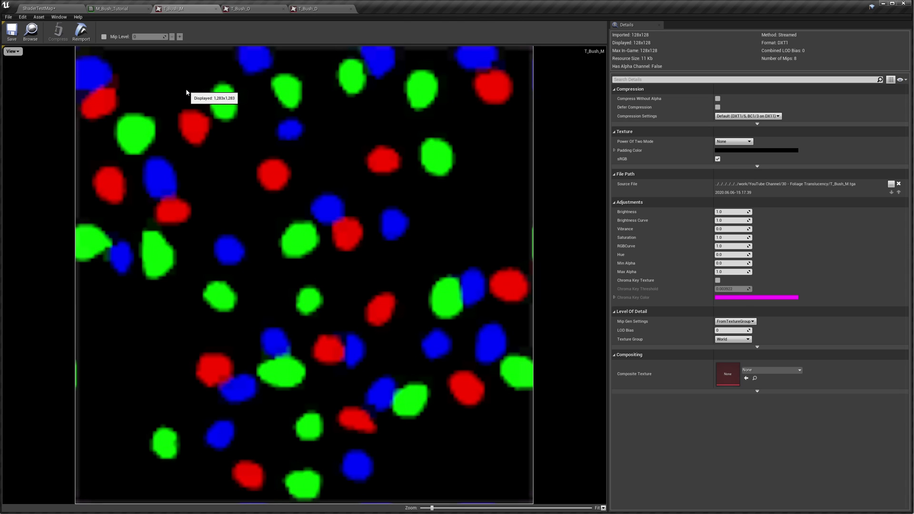
left_click(114, 9)
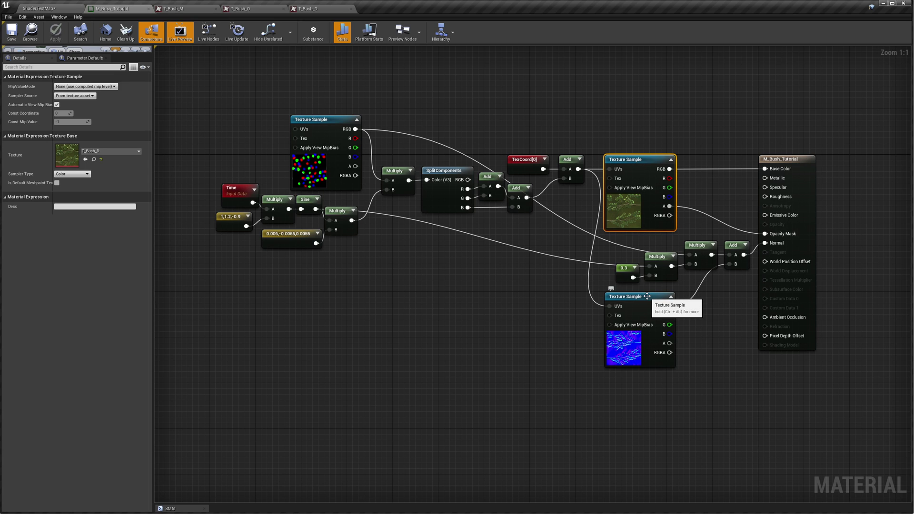
Step: Nudge the T_Bush_N normal map's Texture Sample node slightly closer to the 0.3 constant
left_click_drag(650, 297, 655, 291)
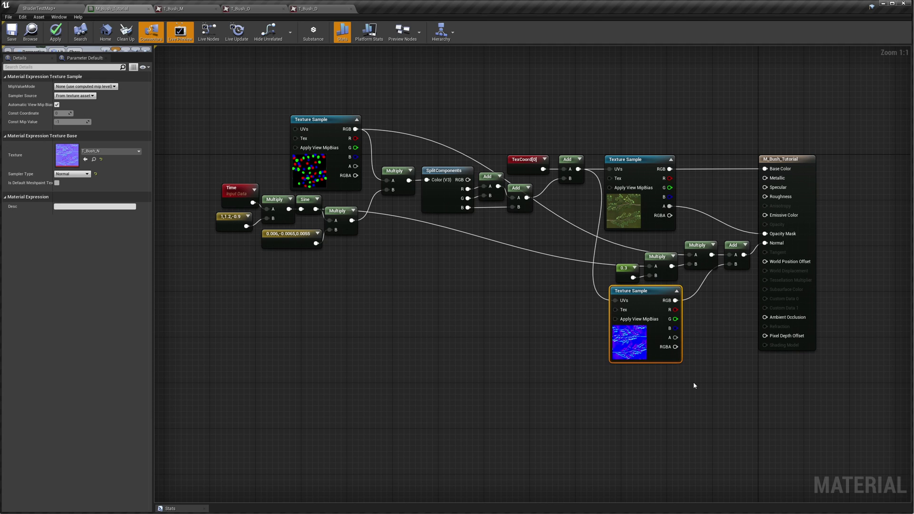
Step: Examine the bush in the level from several sides, including from low down with the sun behind its leaves
left_click(45, 9)
right_click_drag(354, 247, 476, 248)
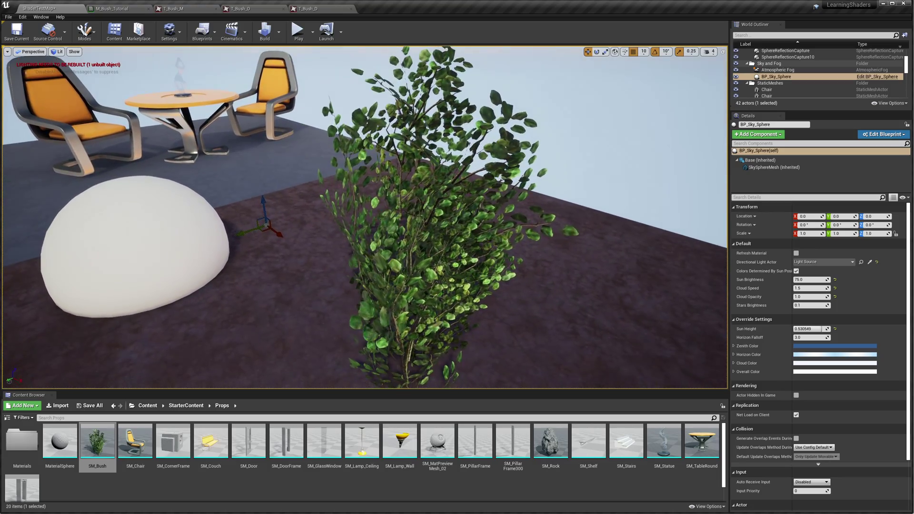
key("d")
right_click_drag(365, 217, 189, 191)
key("s")
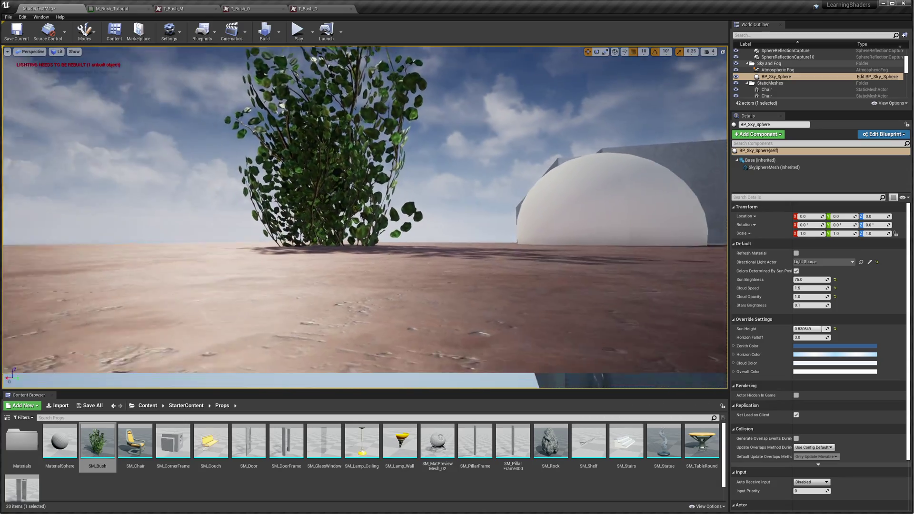
right_click_drag(319, 221, 326, 202)
key("s")
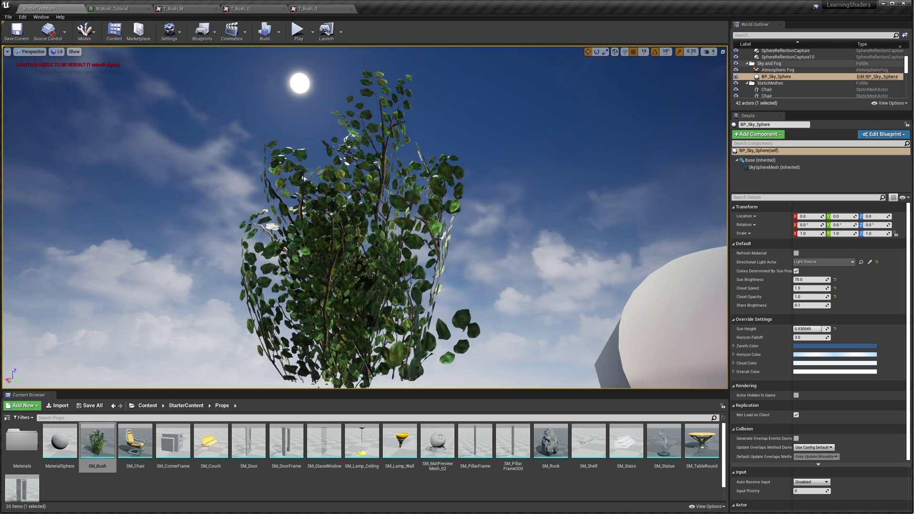
key("d")
right_click_drag(326, 202, 291, 179)
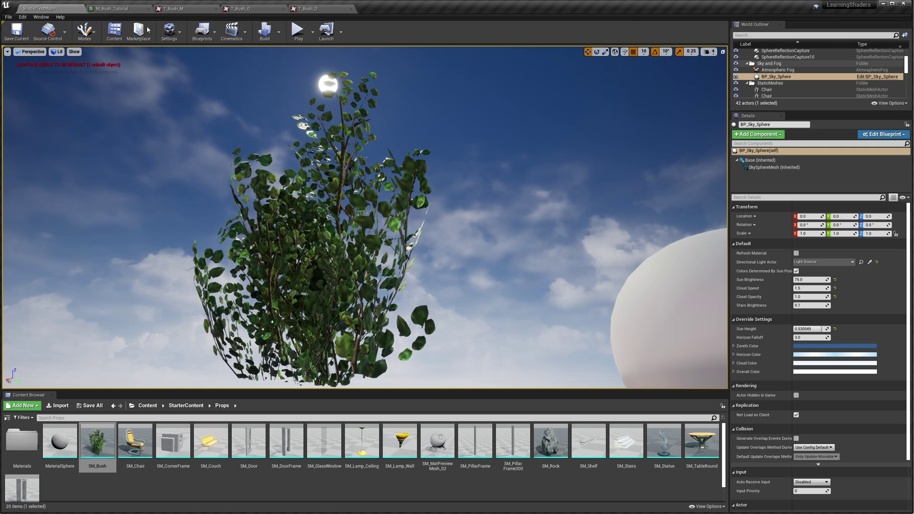
Step: Set the M_Bush_Tutorial material's shading model to Two Sided Foliage
left_click(112, 9)
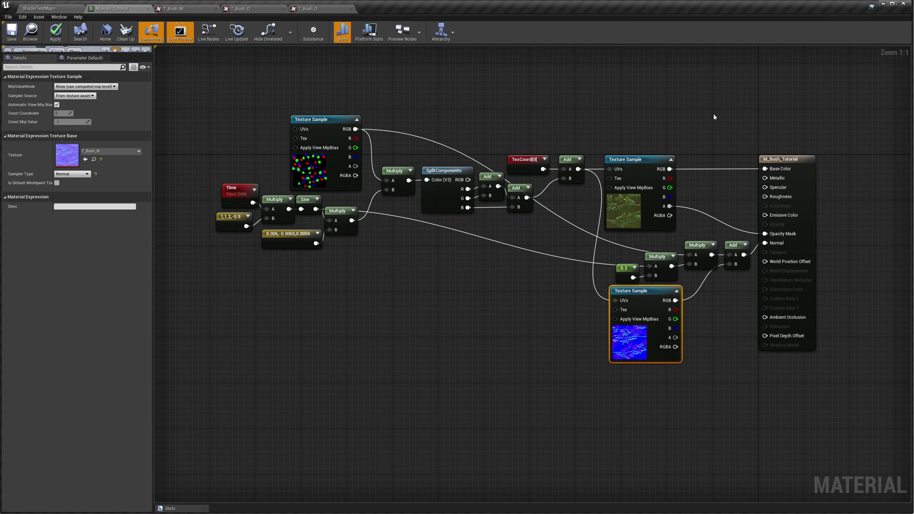
left_click(784, 159)
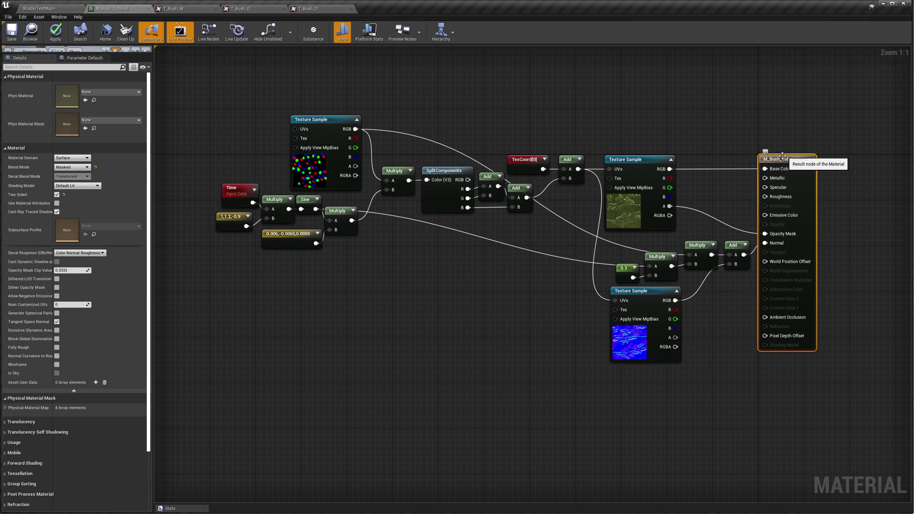
left_click(98, 186)
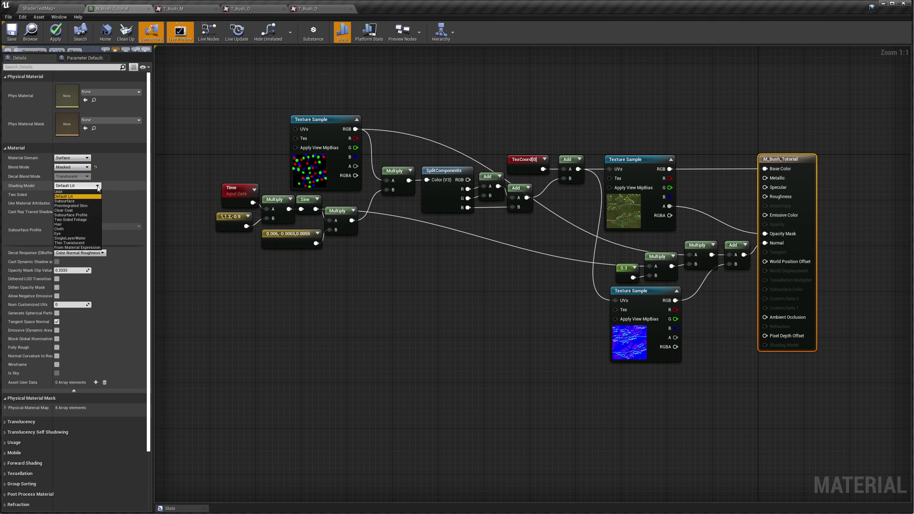
left_click(70, 220)
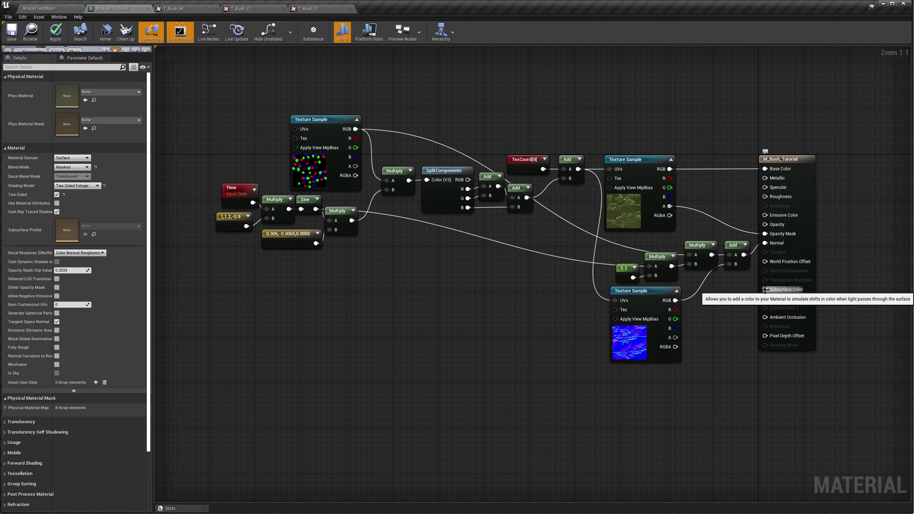
Step: Feed the material's Subsurface Color input from a new Constant3Vector node
left_click_drag(765, 289, 387, 298)
type("const")
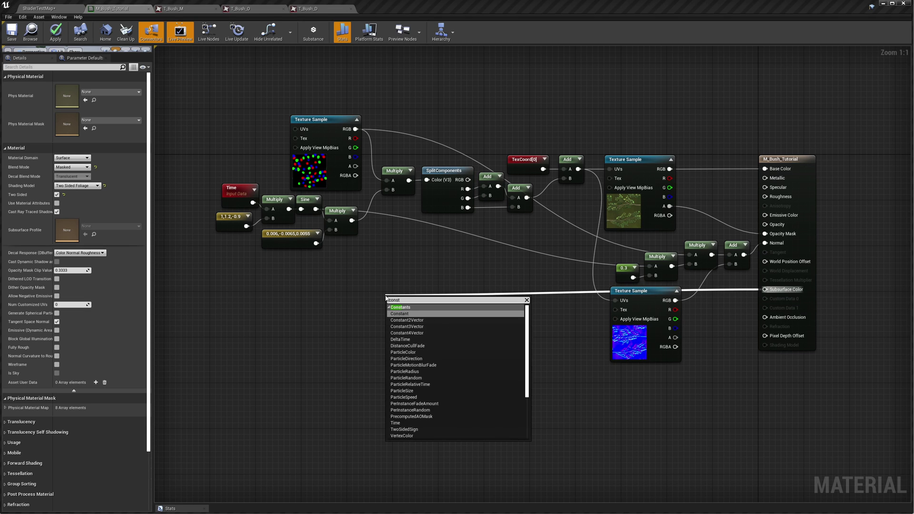
left_click(407, 326)
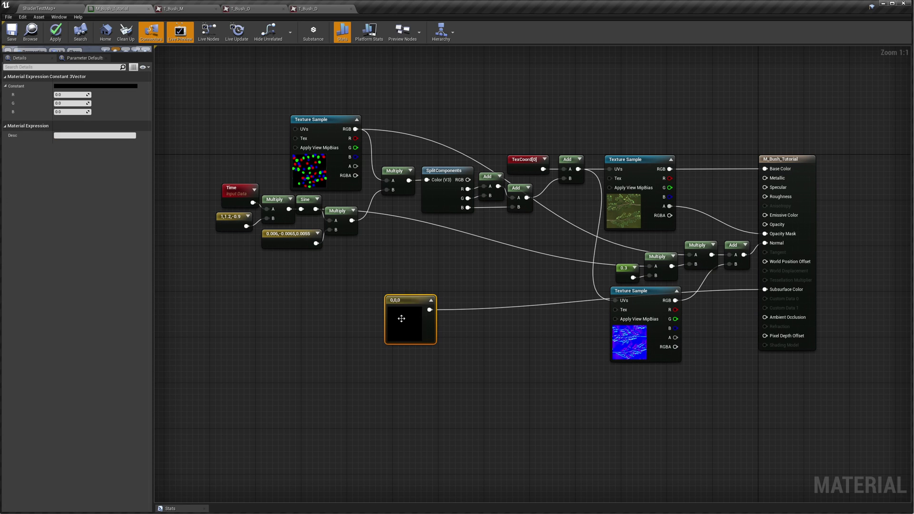
Step: Set the vector constant's R value to 1, move its node closer to the normal Texture Sample and save the material
left_click(67, 93)
type("1")
key("Return")
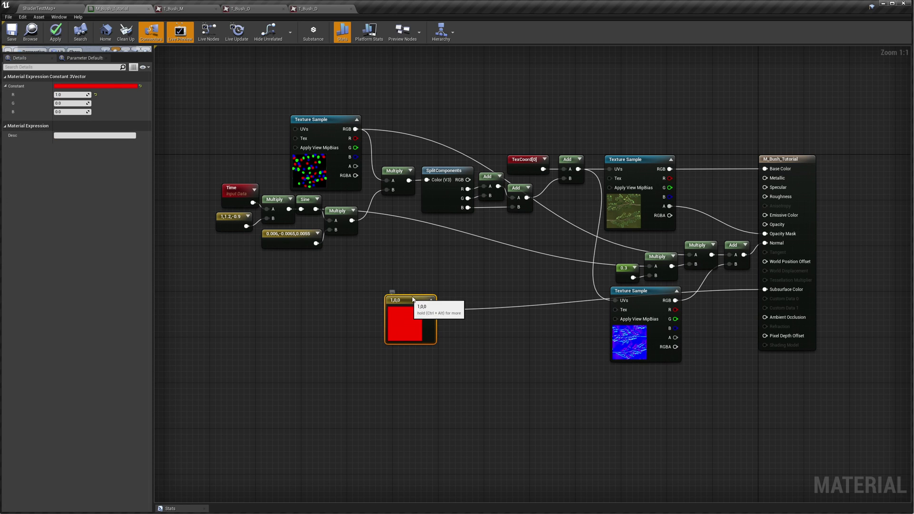
left_click_drag(410, 298, 457, 288)
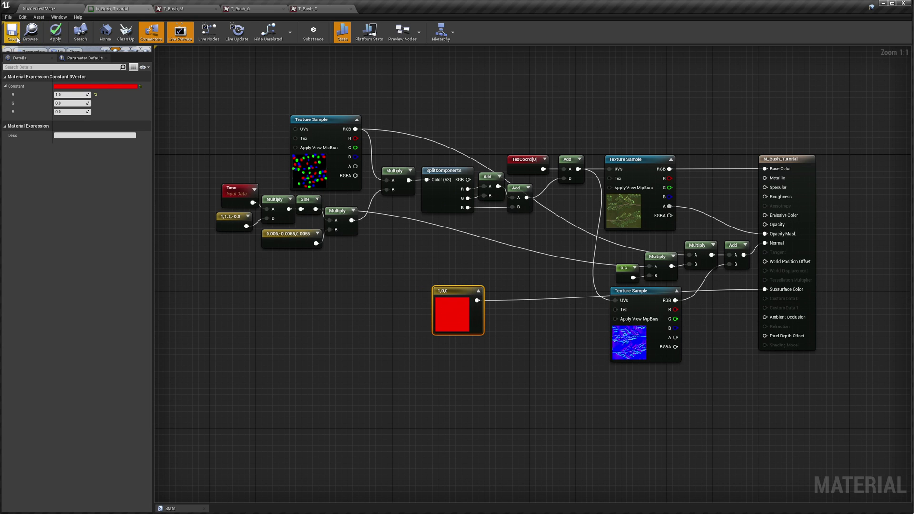
key("ctrl+s")
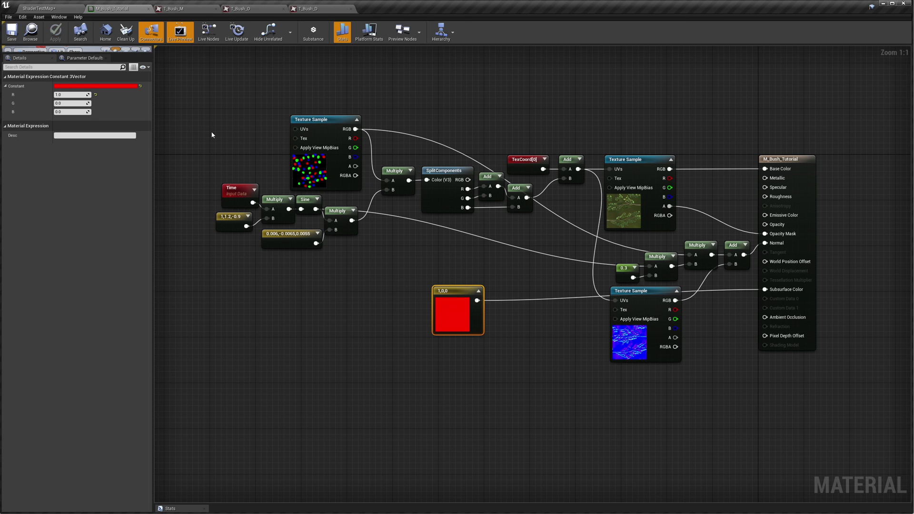
Step: Inspect the subsurface color's effect on the bush in the level, both against the sun and from above
left_click(48, 8)
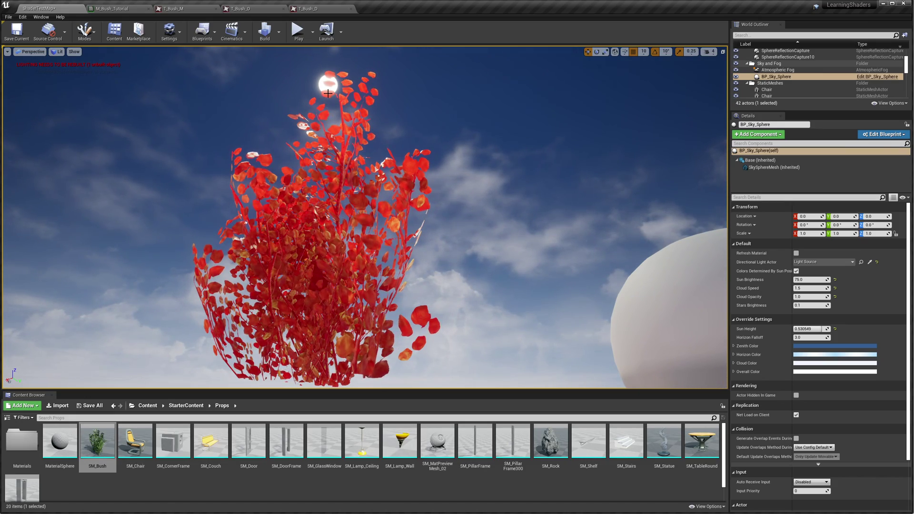
left_click_drag(306, 181, 388, 259, "alt")
left_click_drag(367, 190, 305, 193, "alt")
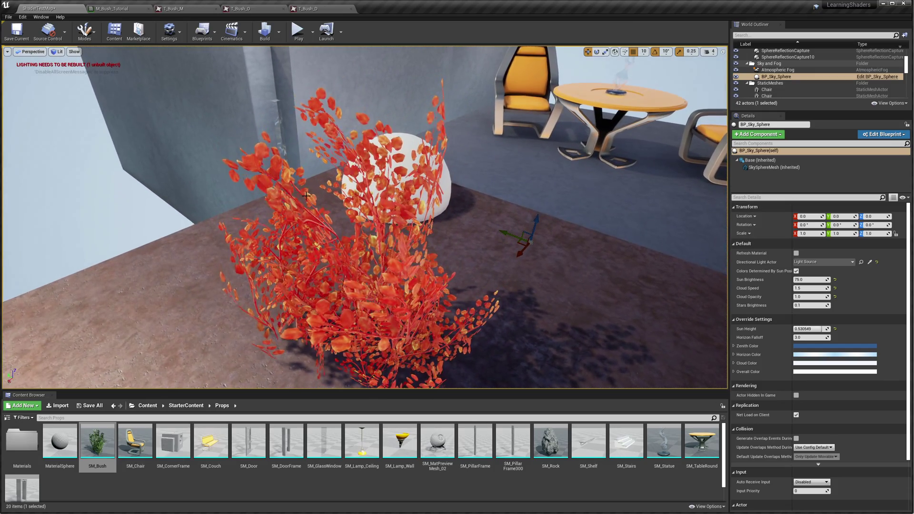
key("s")
right_click_drag(344, 193, 355, 209)
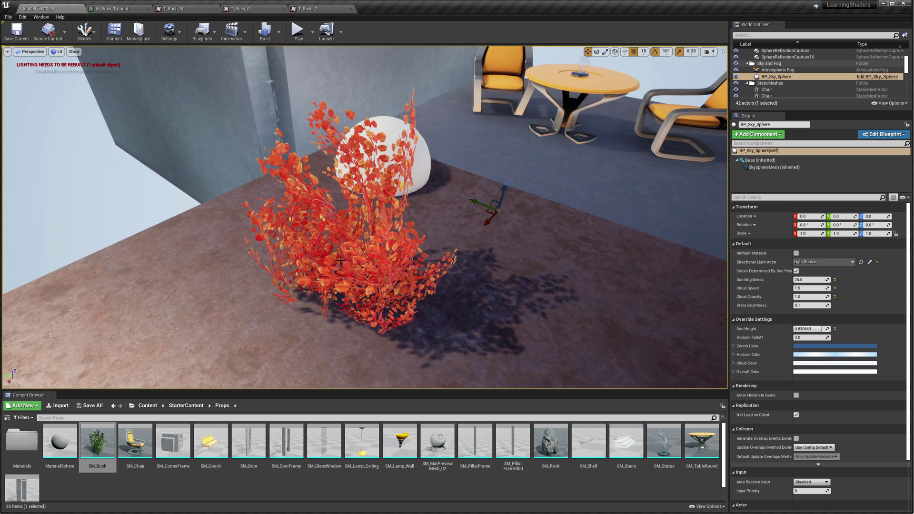
left_click_drag(332, 212, 350, 239, "alt")
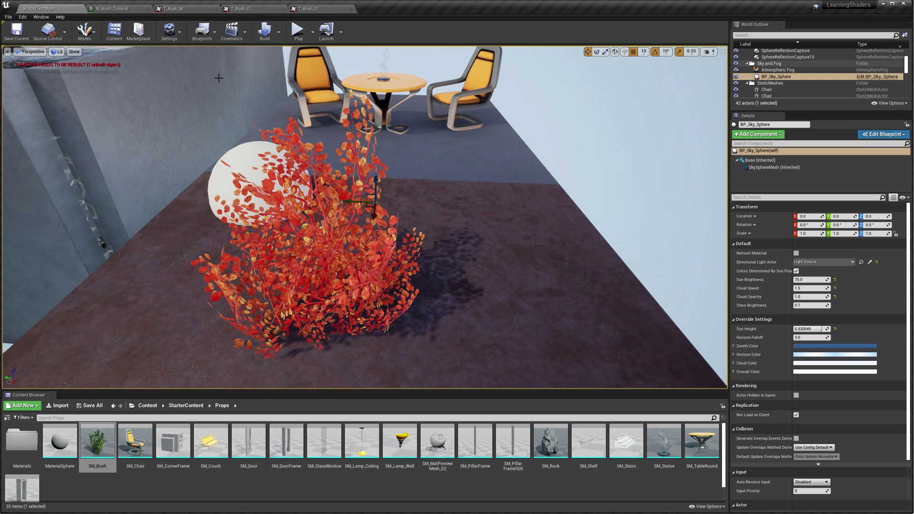
Step: Build only the lighting for the level
left_click(279, 33)
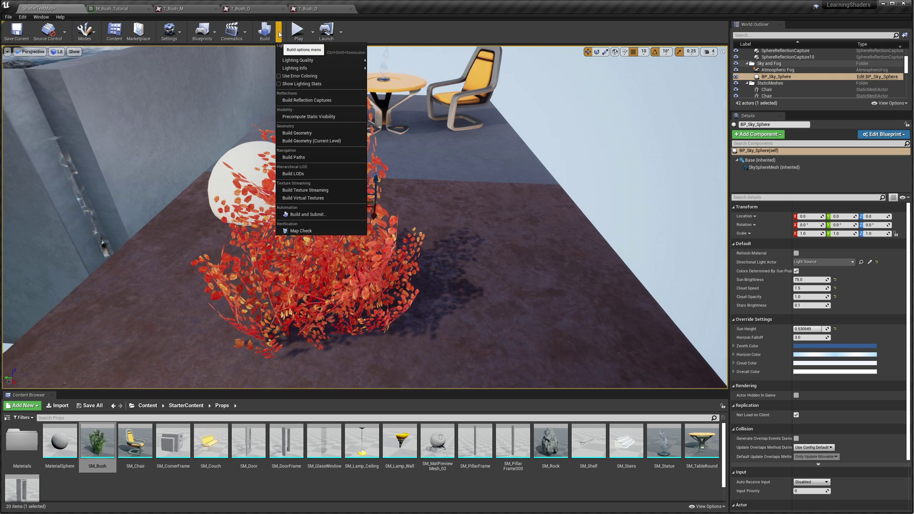
left_click(299, 53)
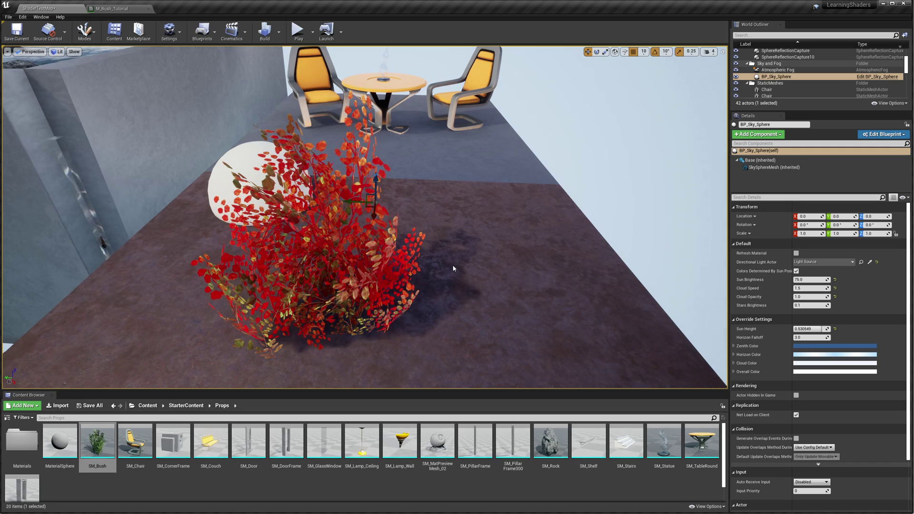
Step: Inspect the red subsurface color on the bush in the level from above, from the side and from below against the sun
right_click_drag(315, 282, 347, 317)
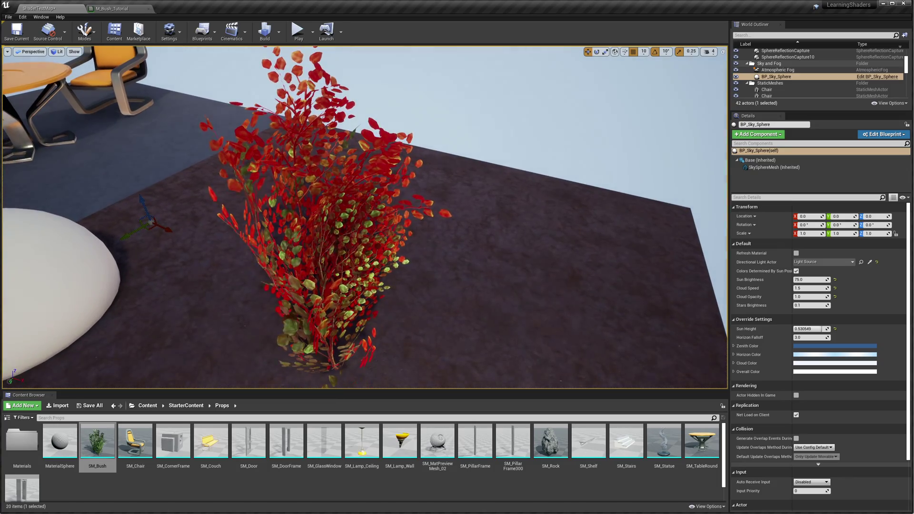
right_click_drag(362, 269, 228, 230)
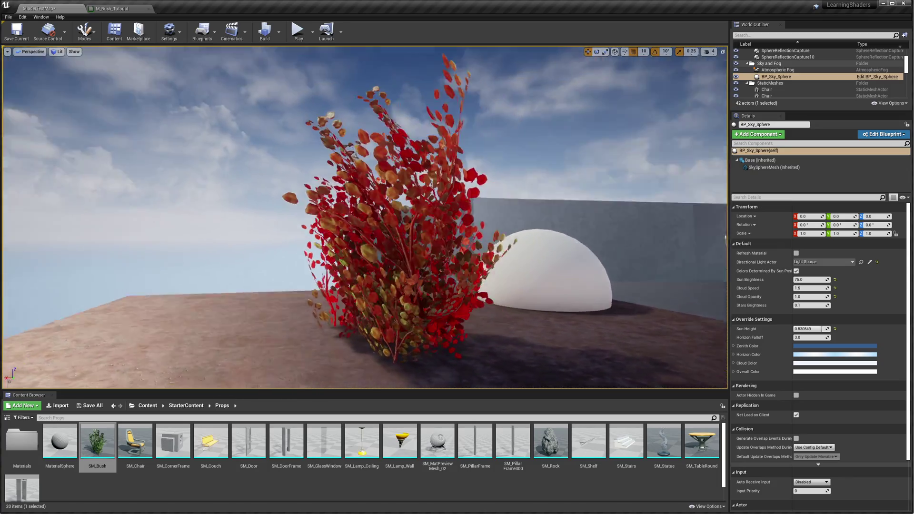
right_click_drag(331, 234, 331, 211)
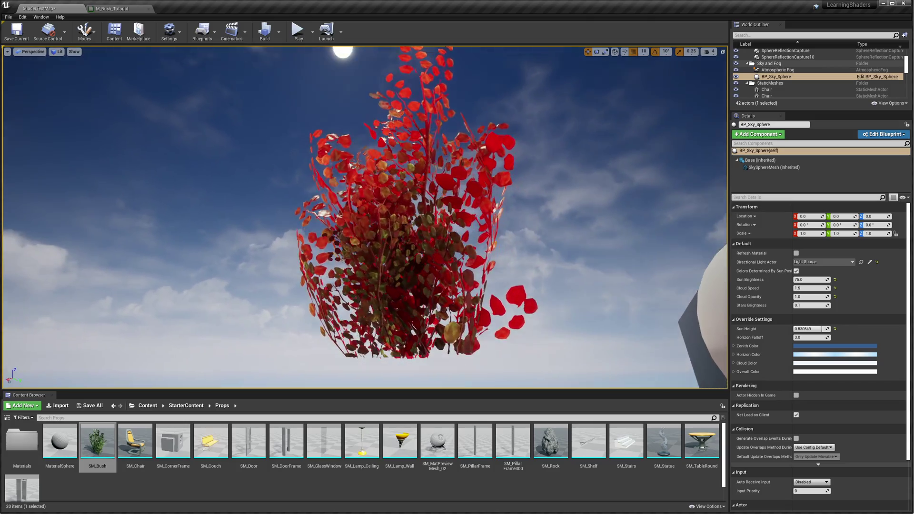
right_click_drag(490, 162, 456, 158)
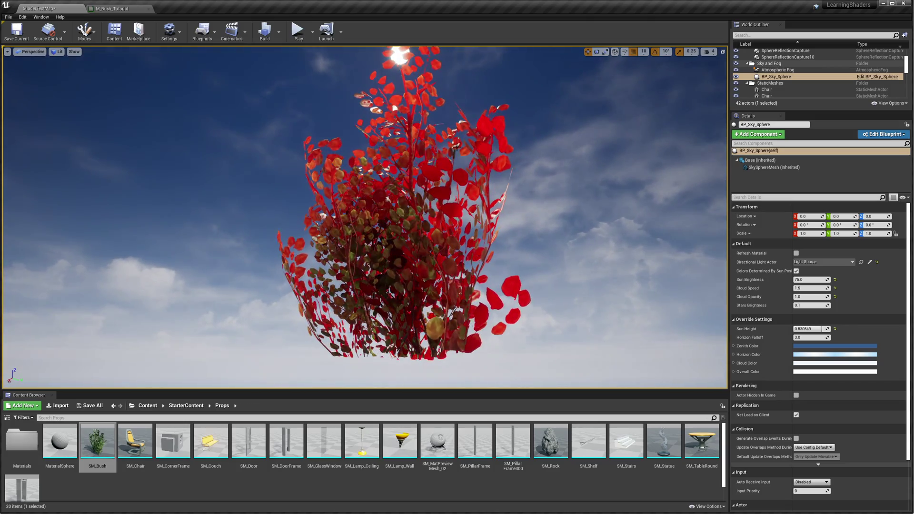
right_click_drag(455, 157, 455, 153)
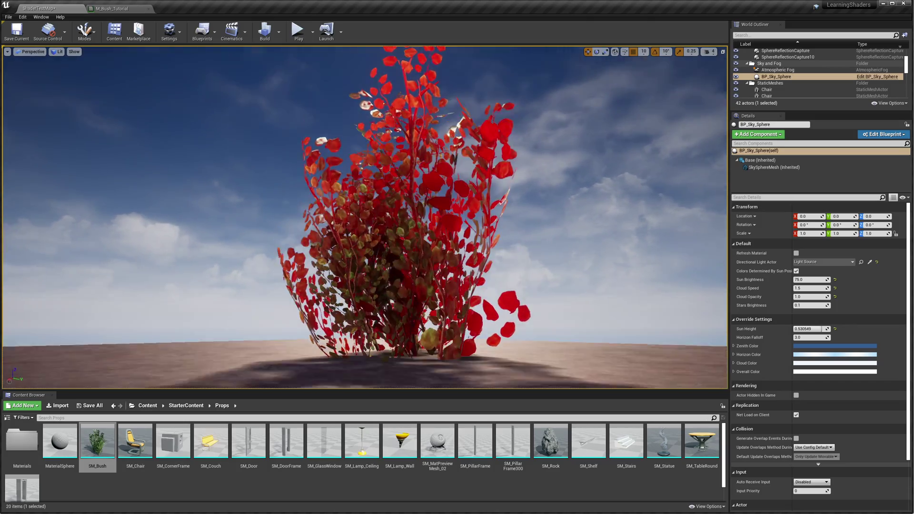
left_click_drag(427, 184, 526, 207, "alt")
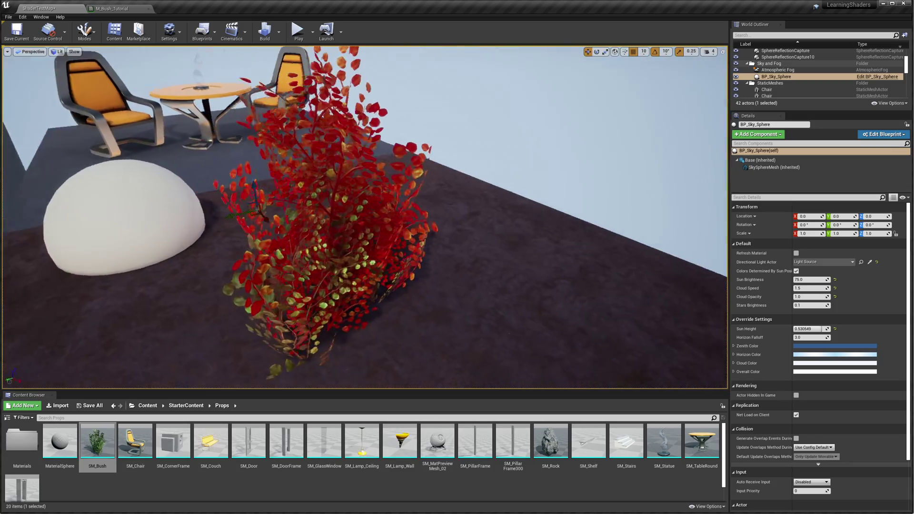
right_click_drag(424, 185, 423, 138)
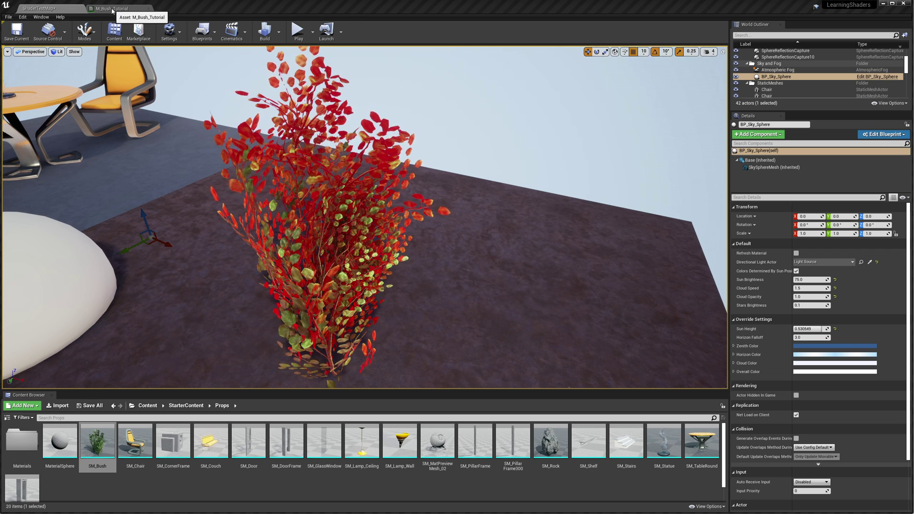
Step: Paste a yellow-green vector constant of 0.529, 1, 0 into the bush material and feed it to Subsurface Color instead of the red one
left_click(112, 9)
left_click(456, 367)
key("ctrl+v")
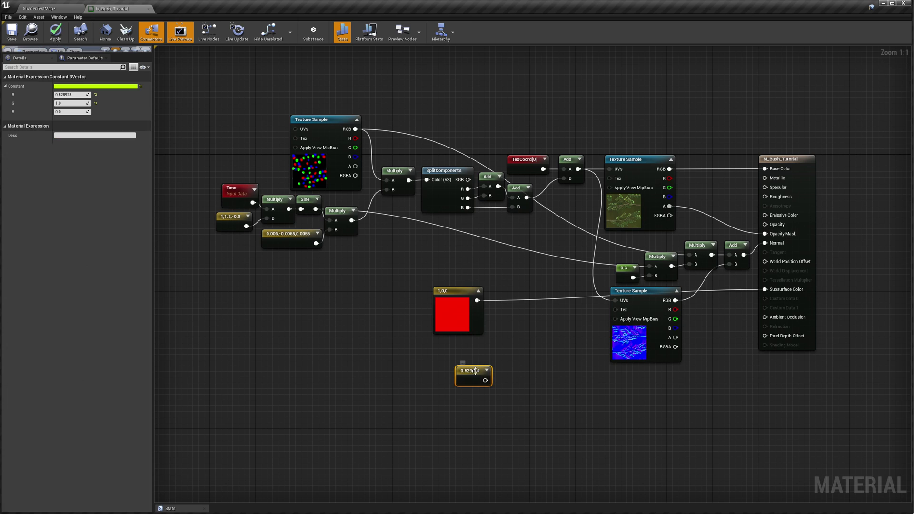
left_click_drag(476, 371, 431, 349)
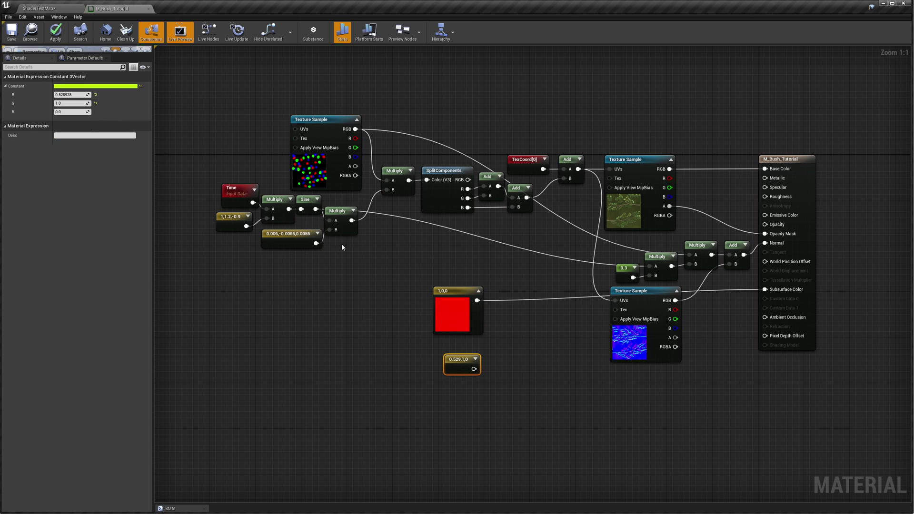
left_click_drag(474, 369, 508, 282)
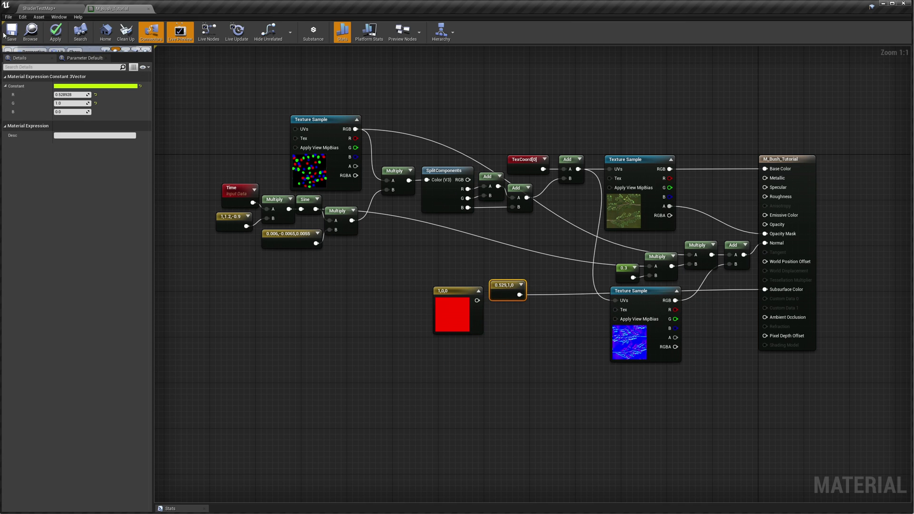
Step: Inspect the yellow-green subsurface color on the bush in the level from several angles
left_click(39, 8)
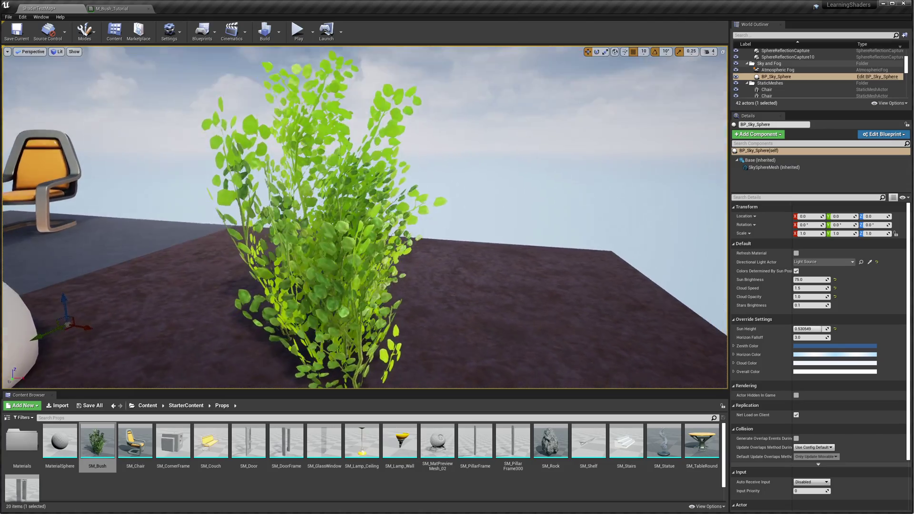
right_click_drag(365, 217, 193, 209)
left_click_drag(193, 210, 341, 202, "alt")
left_click_drag(362, 240, 324, 241, "alt")
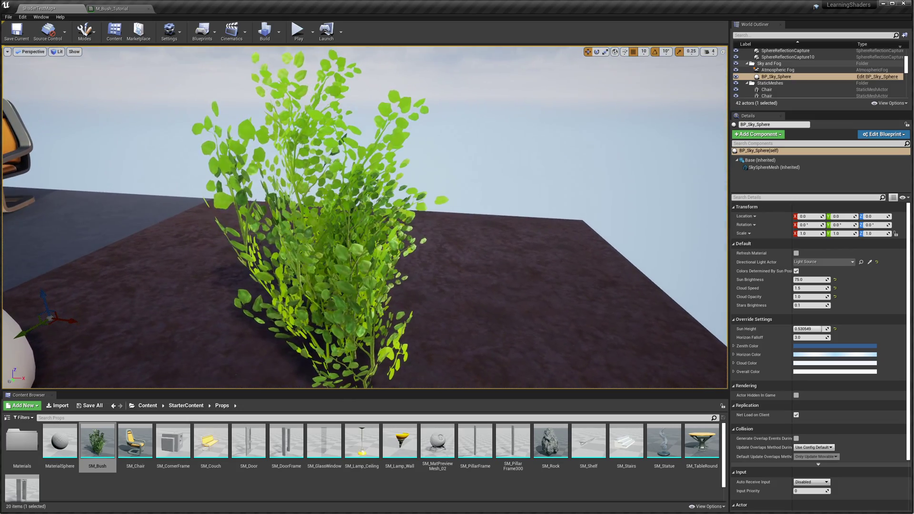
Step: Move the yellow-green constant above the base color Texture Sample and combine it with that texture's RGB in an Add node
left_click(115, 9)
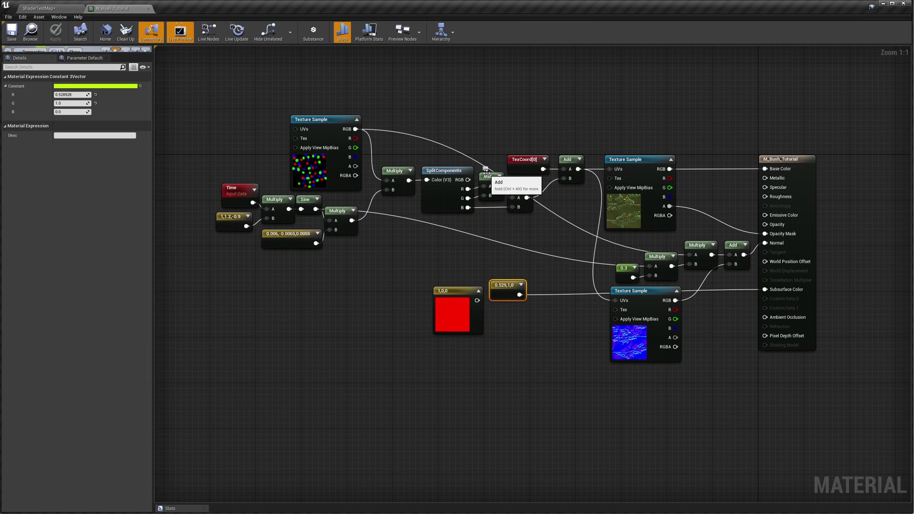
left_click_drag(510, 284, 654, 137)
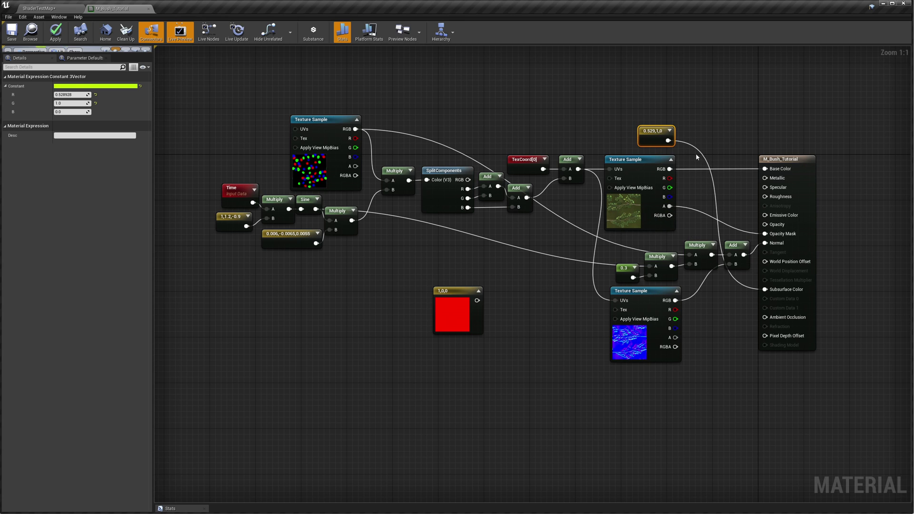
left_click_drag(672, 141, 714, 139)
type("add")
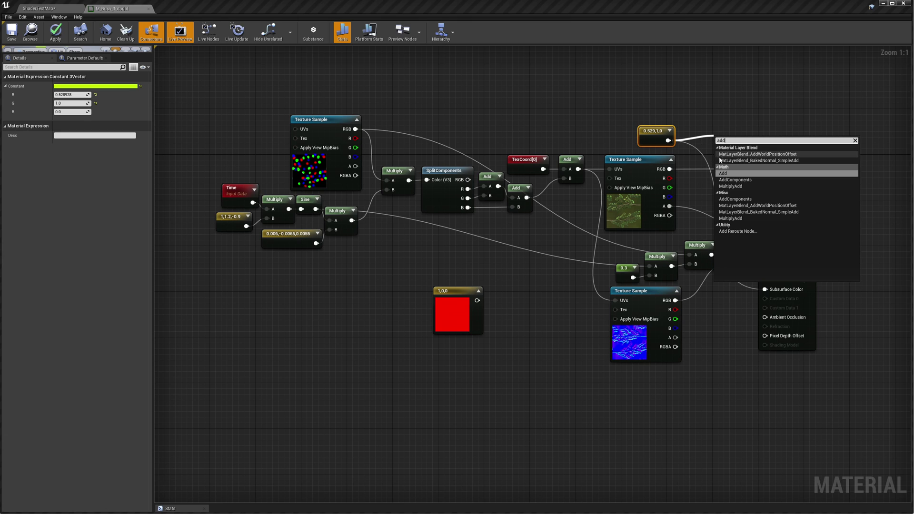
left_click(727, 173)
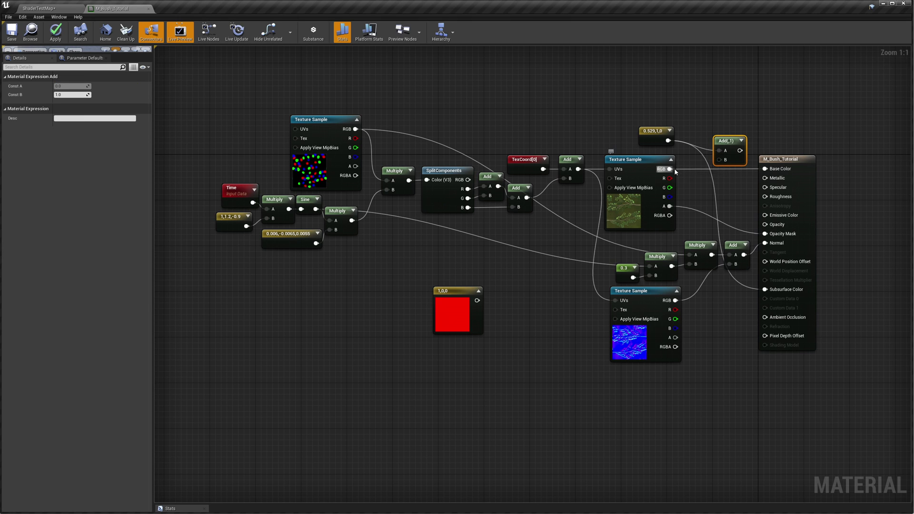
left_click_drag(672, 171, 695, 147)
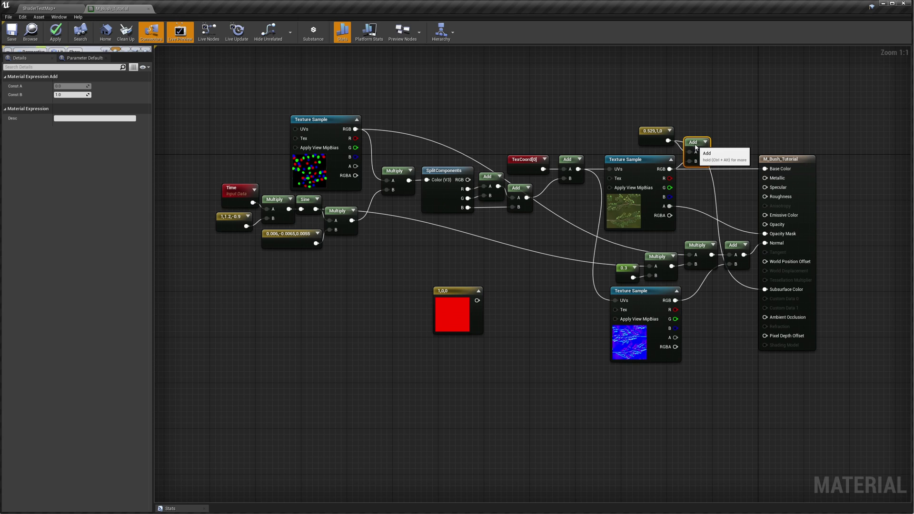
Step: Connect the new Add node's result to Subsurface Color and check the bush in the level
left_click_drag(704, 152, 765, 291)
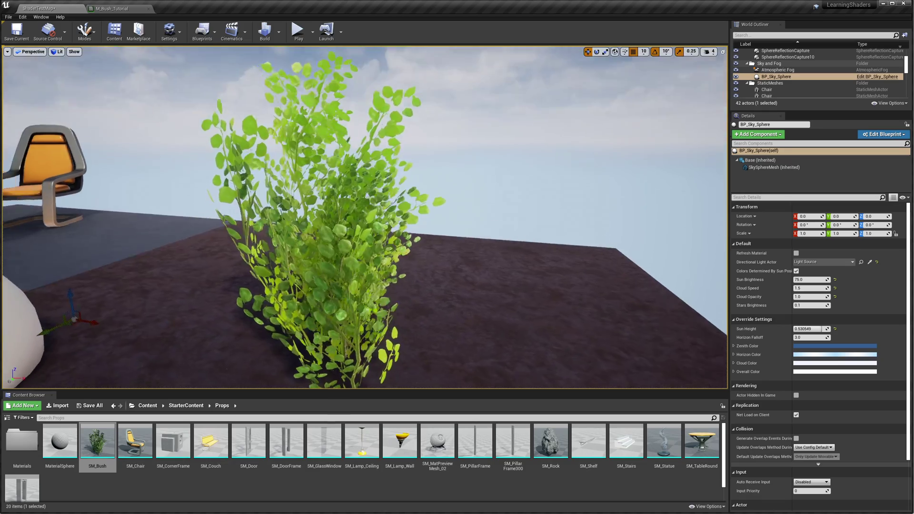
right_click_drag(365, 217, 298, 254)
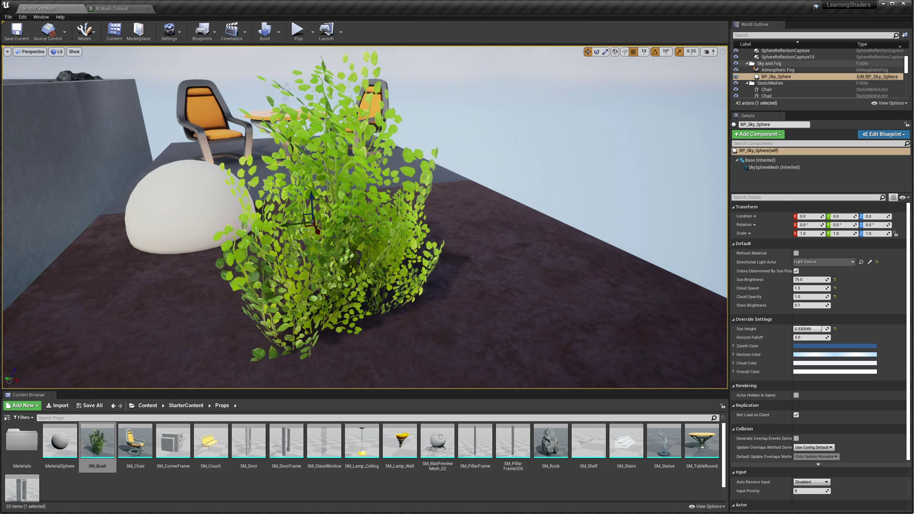
right_click_drag(408, 254, 380, 253)
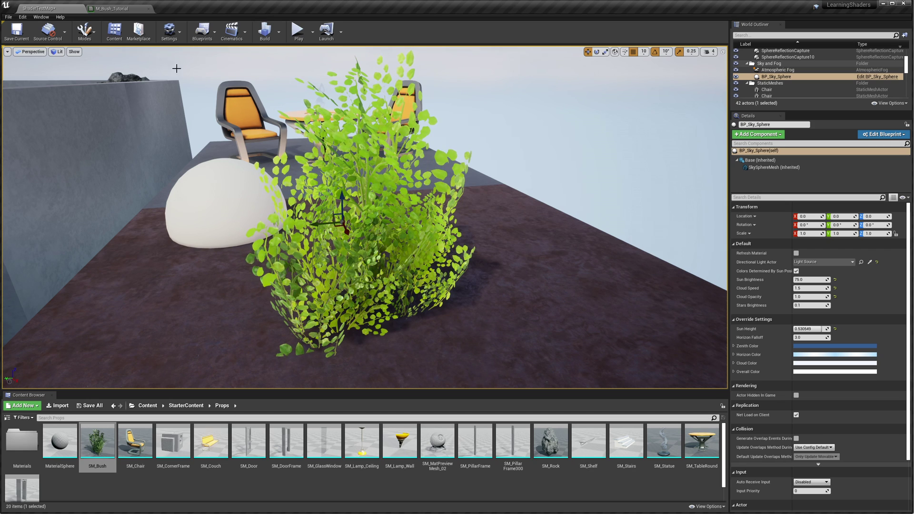
Step: Create a new Texture Sample node in the bush material and place it directly below the normal Texture Sample
left_click(117, 8)
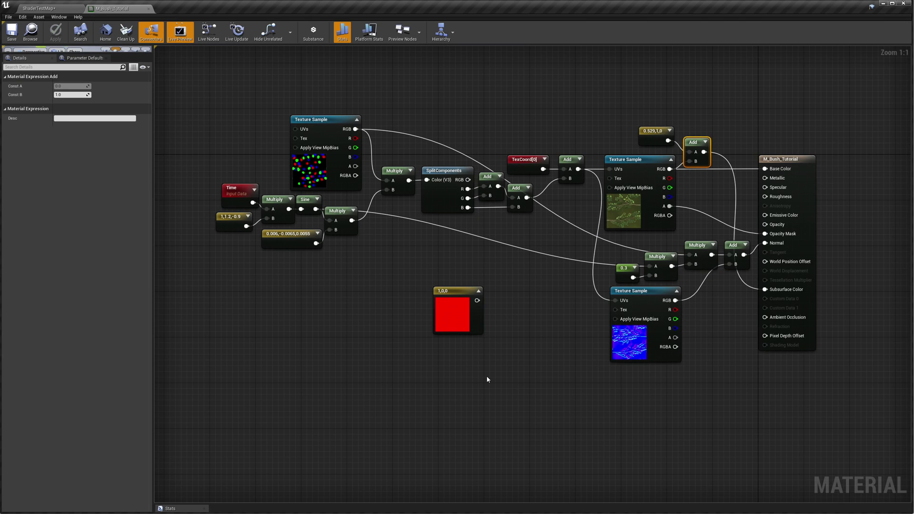
right_click(473, 376)
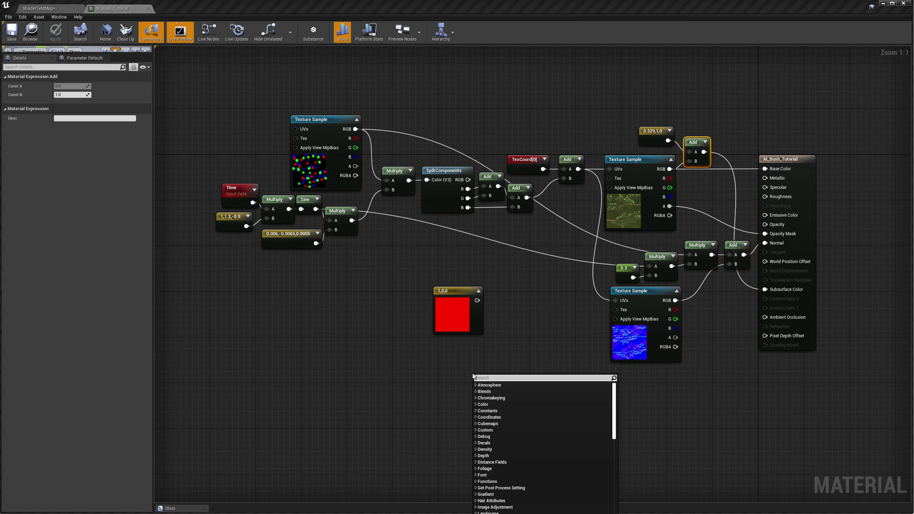
type("tex")
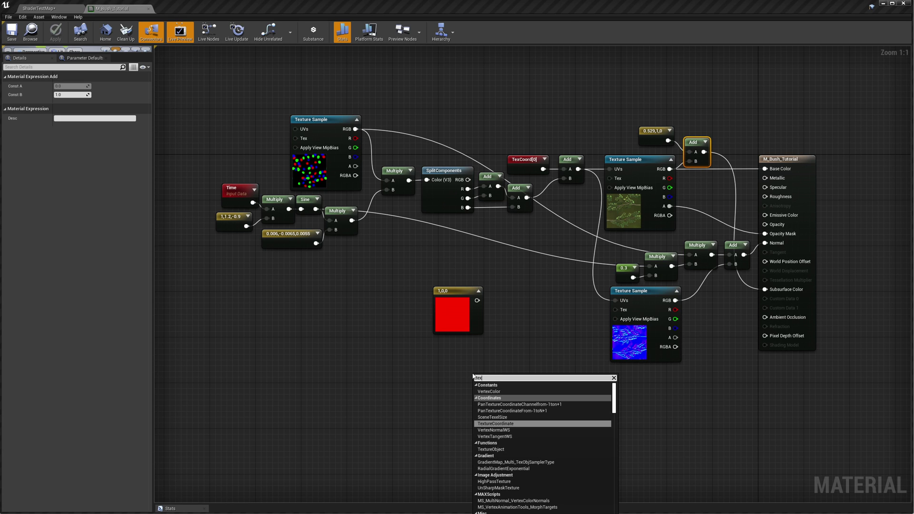
type("turesa")
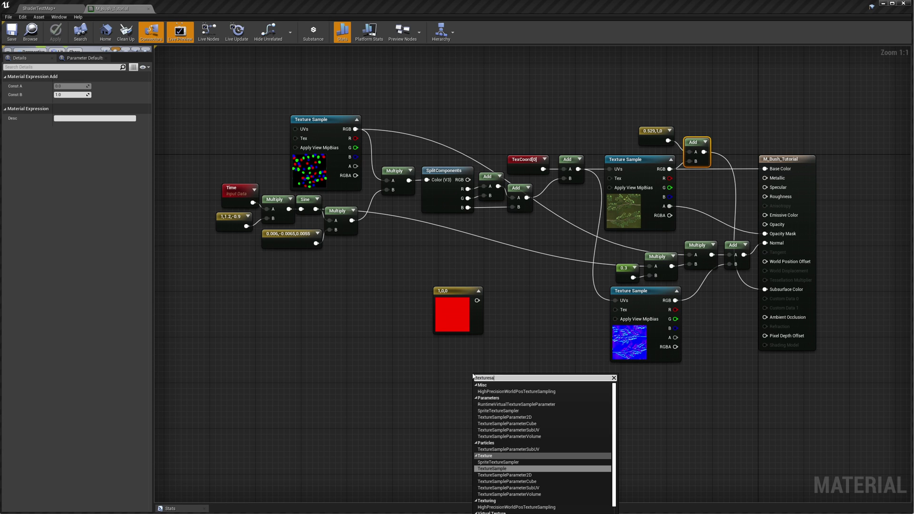
left_click(492, 469)
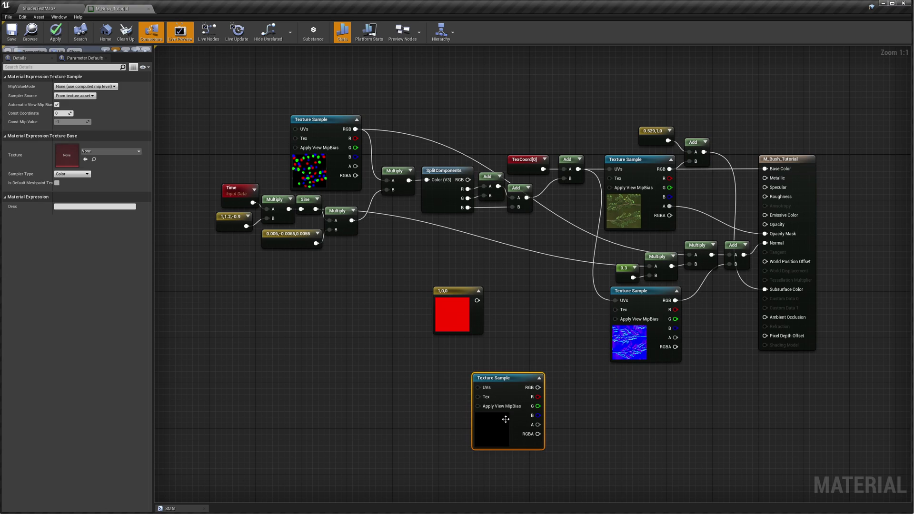
left_click_drag(510, 373, 647, 368)
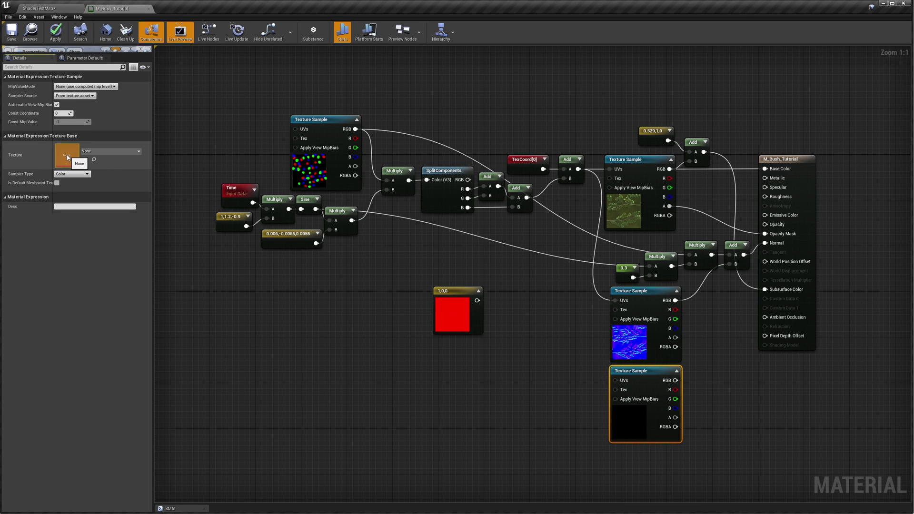
Step: Assign the T_Bush_O texture to the new Texture Sample
left_click(136, 152)
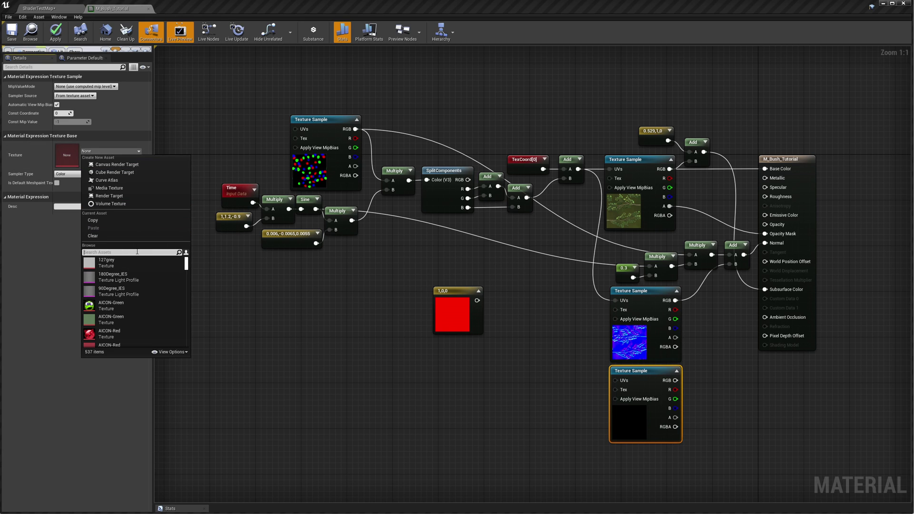
type("t_bush")
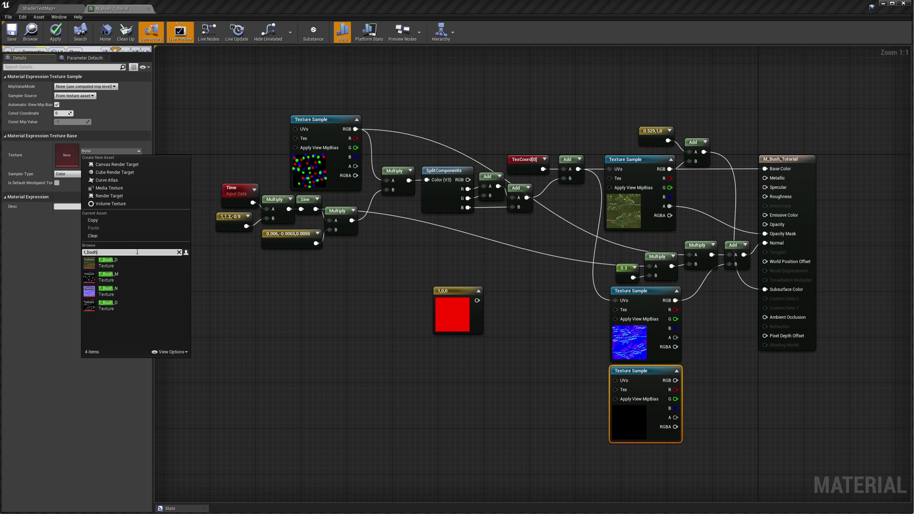
left_click(123, 311)
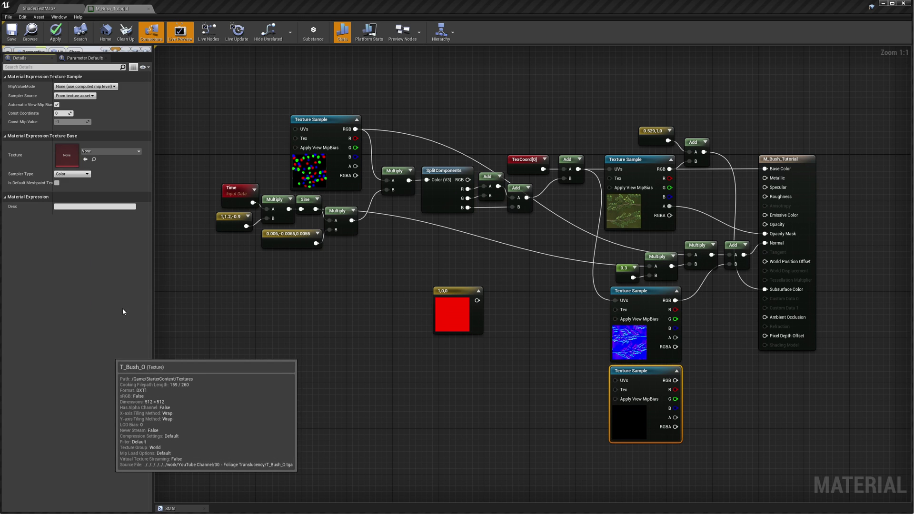
Step: Examine the T_Bush_O texture at full size and compare it with the bush in the level
double_click(67, 155)
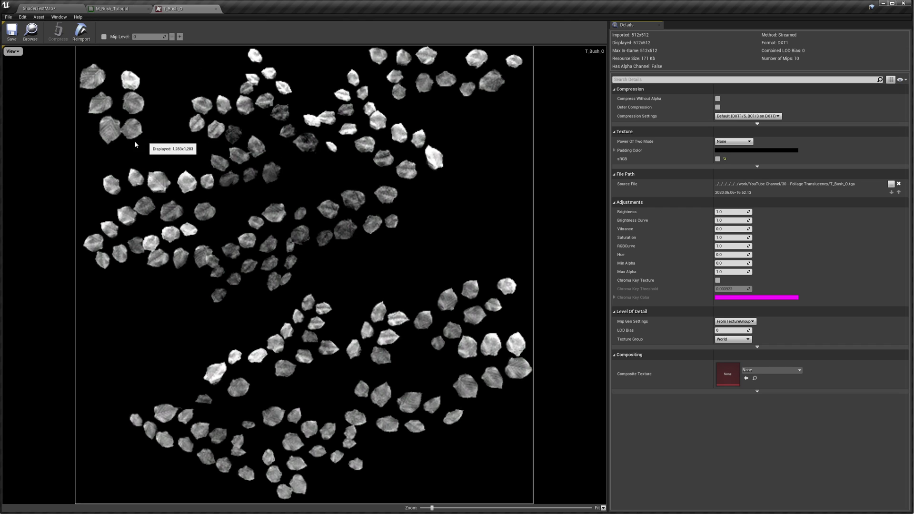
left_click(63, 12)
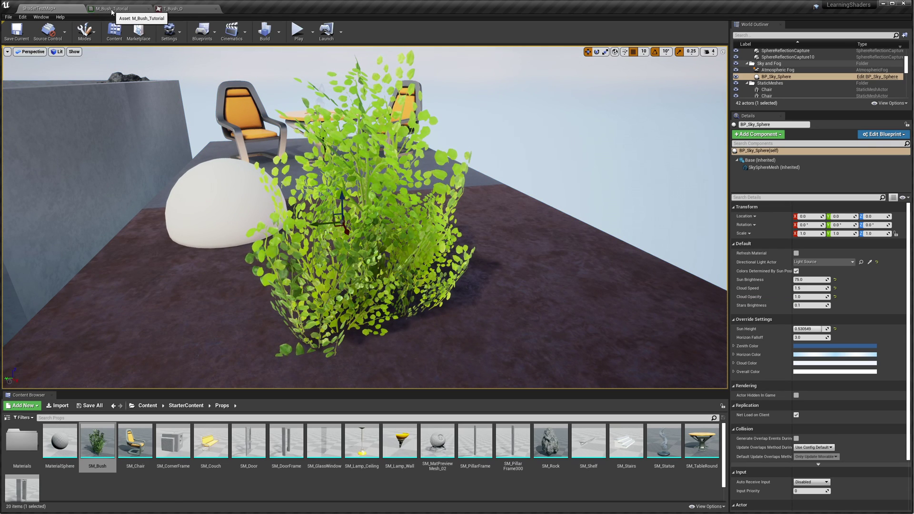
left_click(113, 9)
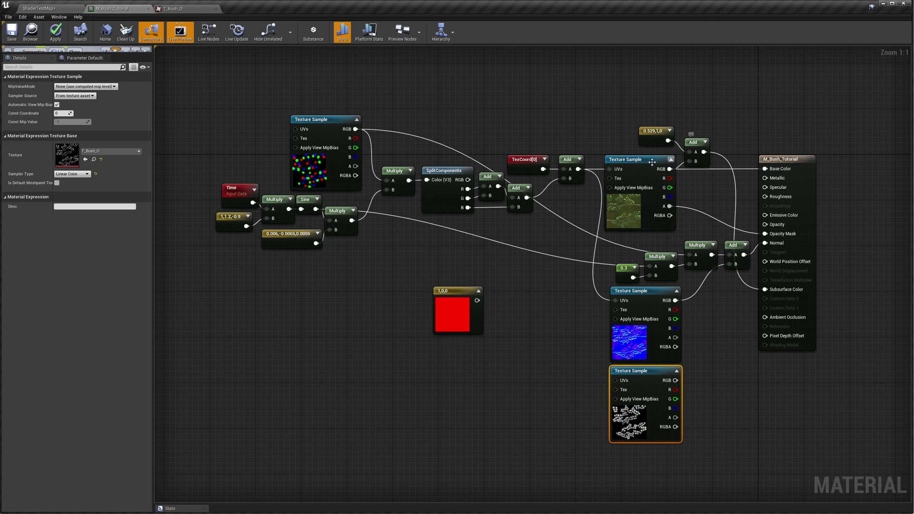
Step: Create a Multiply node from the output of the Add node that mixes the constant and base color, and place it beside that node
left_click_drag(703, 152, 733, 139)
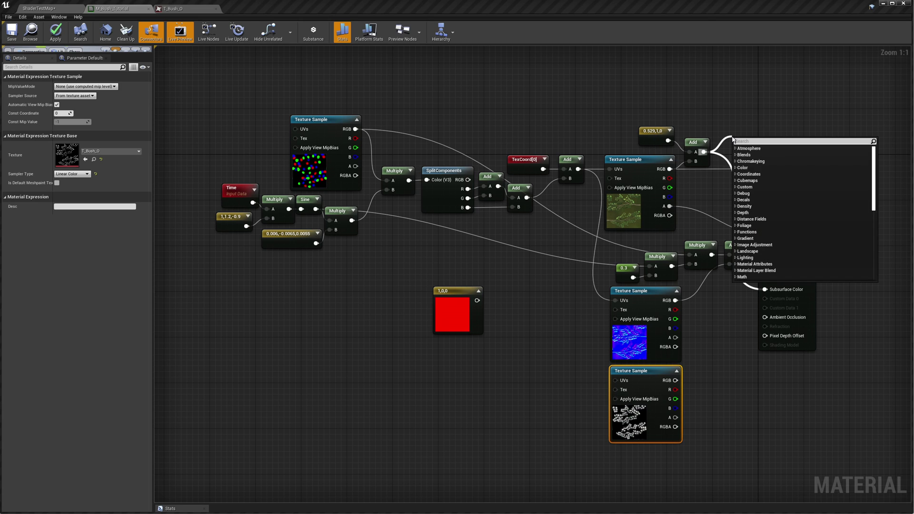
type("mul")
left_click(744, 192)
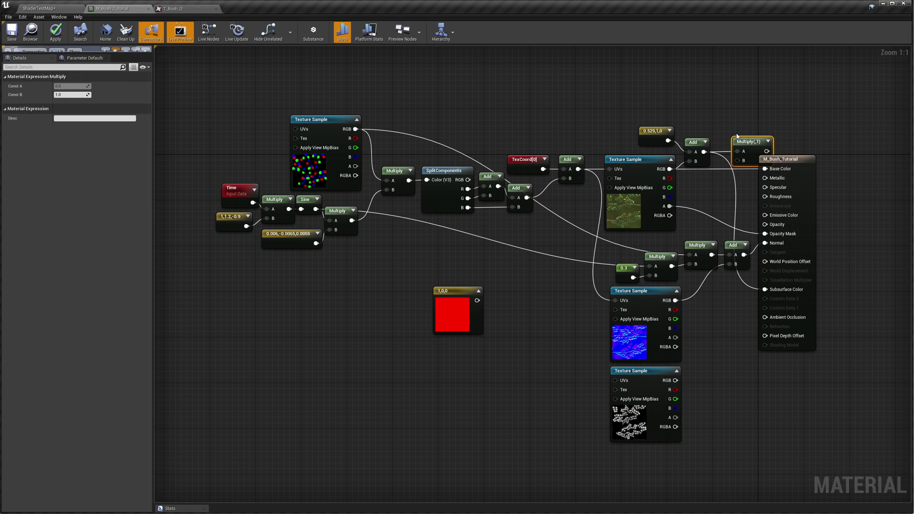
left_click_drag(738, 142, 724, 142)
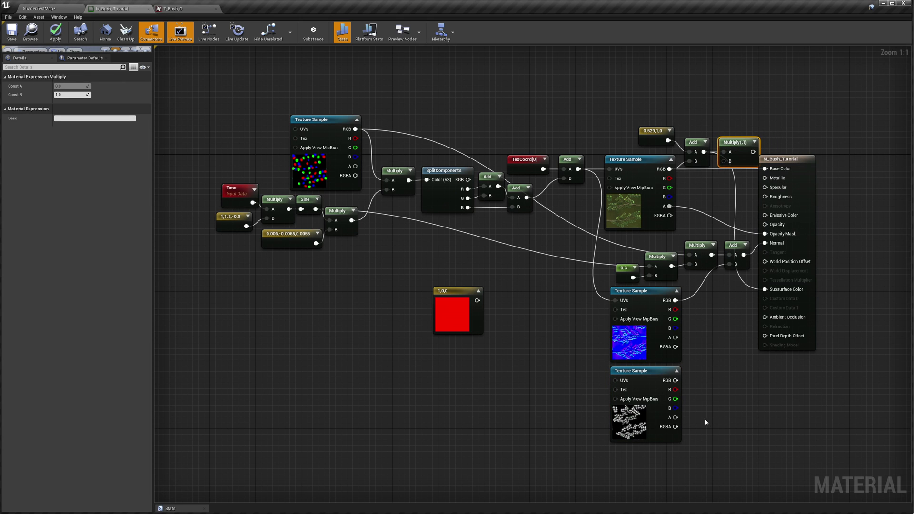
Step: Wire the T_Bush_O sample's RGB into the new Multiply node feeding Subsurface Color, and inspect the bush from several angles in the level
left_click_drag(676, 381, 764, 290)
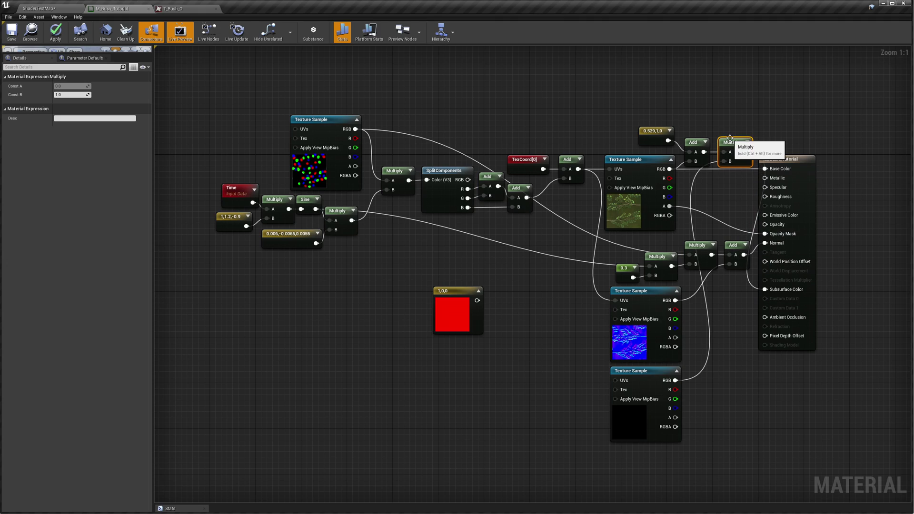
left_click(45, 8)
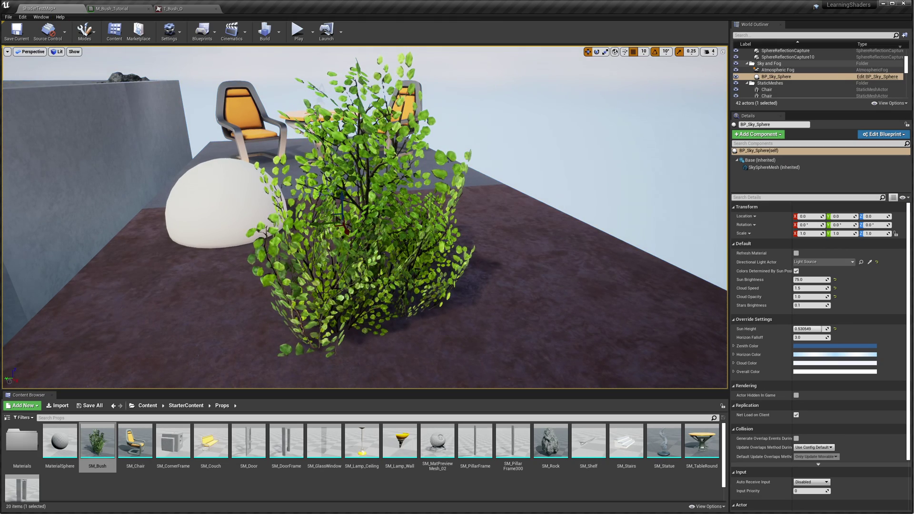
left_click_drag(338, 288, 419, 259, "alt")
left_click_drag(334, 215, 466, 226, "alt")
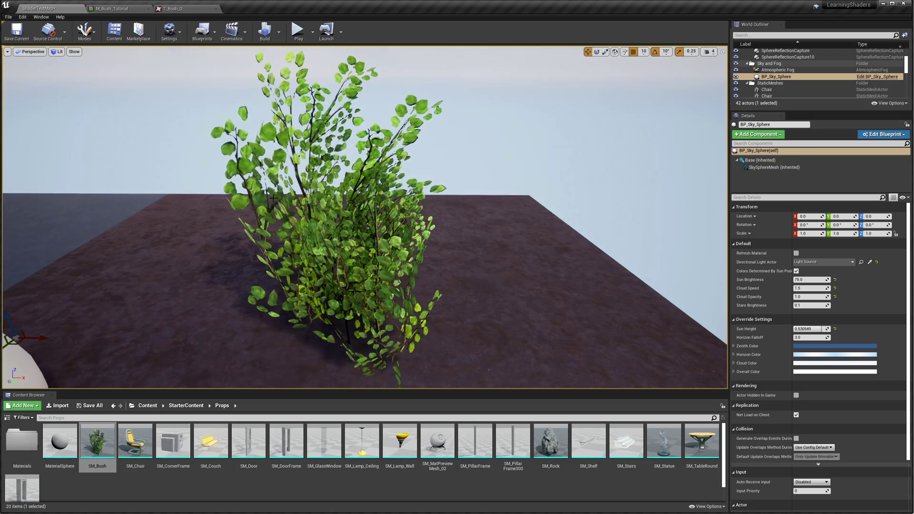
left_click_drag(464, 220, 143, 177, "alt")
left_click_drag(579, 213, 548, 201, "alt")
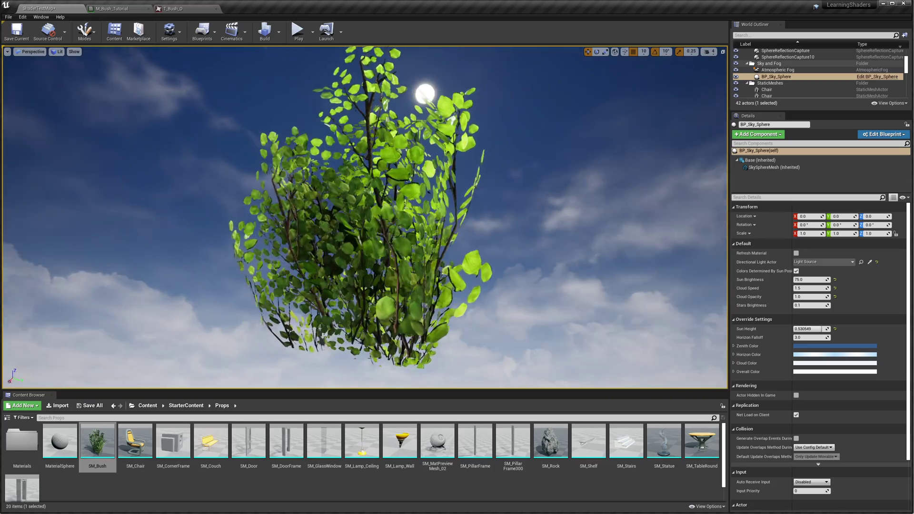
left_click_drag(646, 197, 602, 195, "alt")
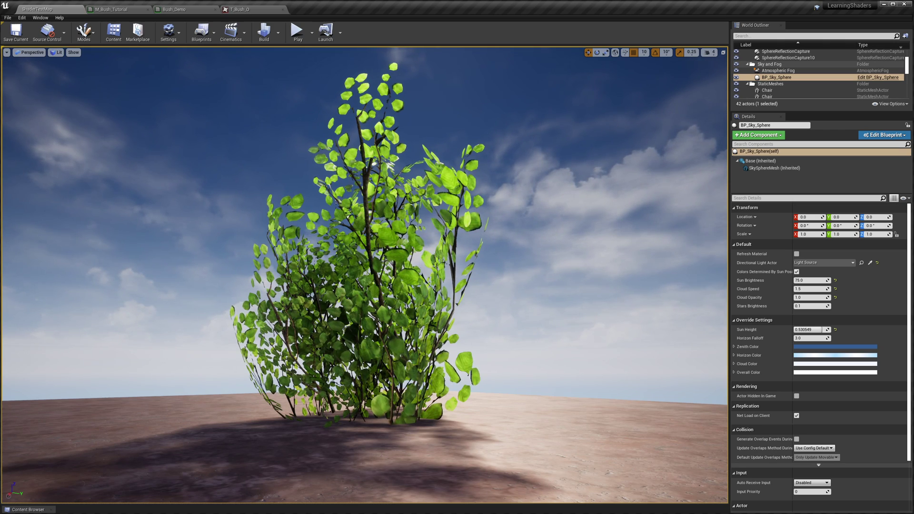
Step: Connect the output of the Add node after TexCoord to the T_Bush_O sample's UVs, and save the material to check it in the level
left_click(117, 9)
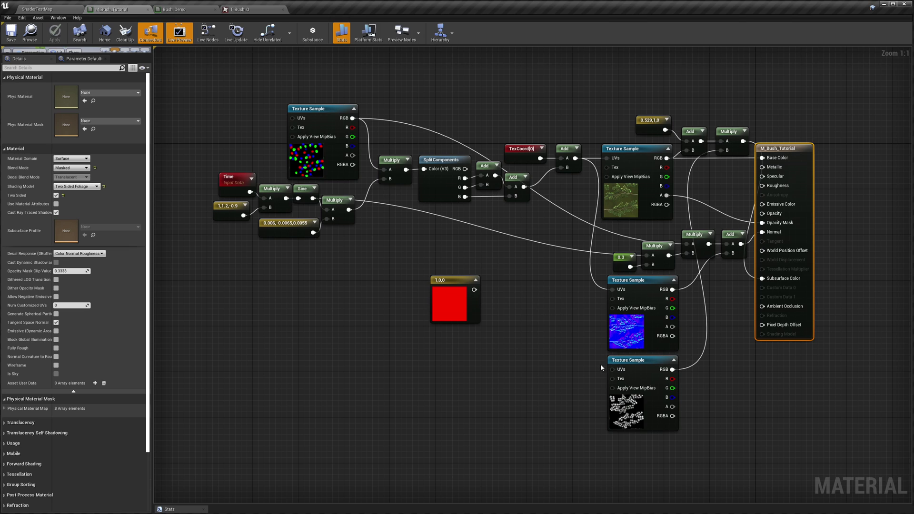
left_click(625, 148)
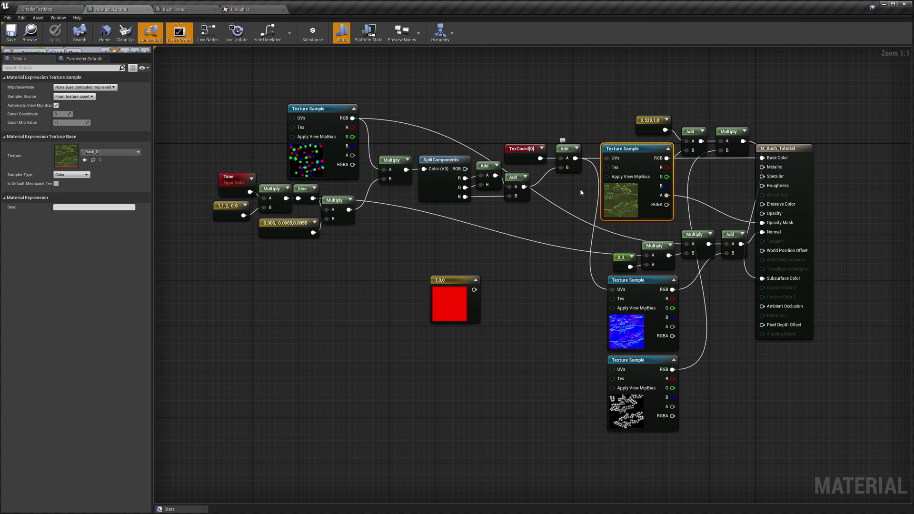
left_click(625, 363)
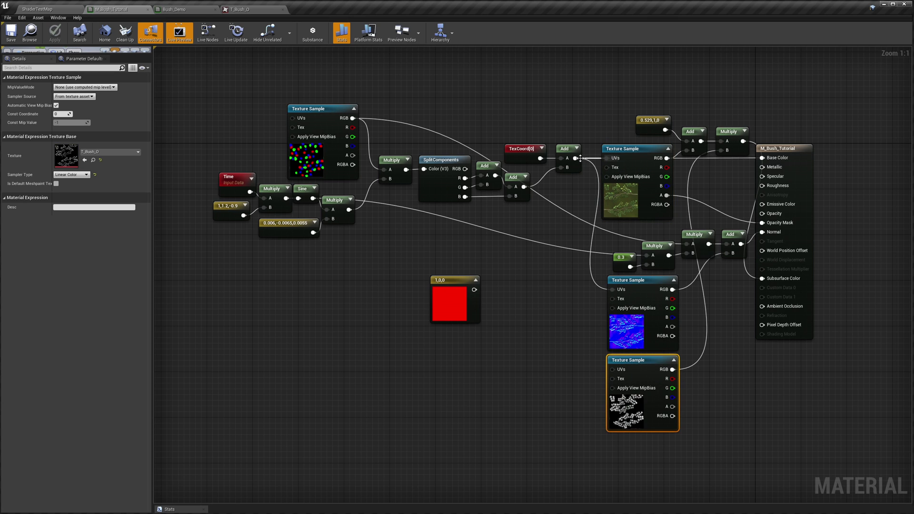
left_click_drag(576, 158, 614, 372)
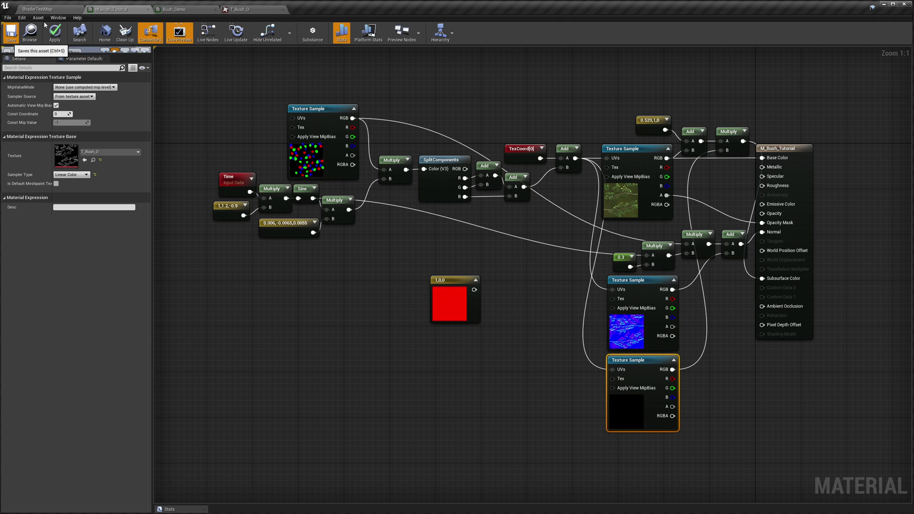
key("ctrl+s")
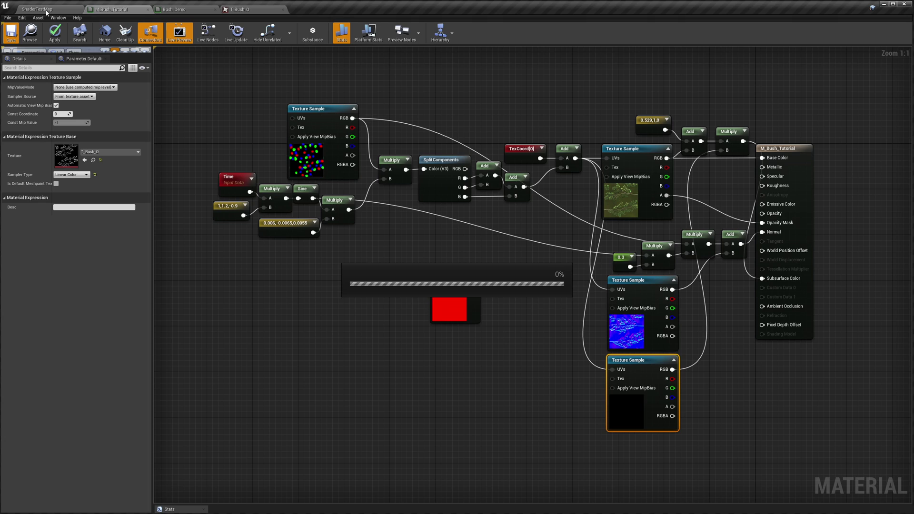
left_click(47, 10)
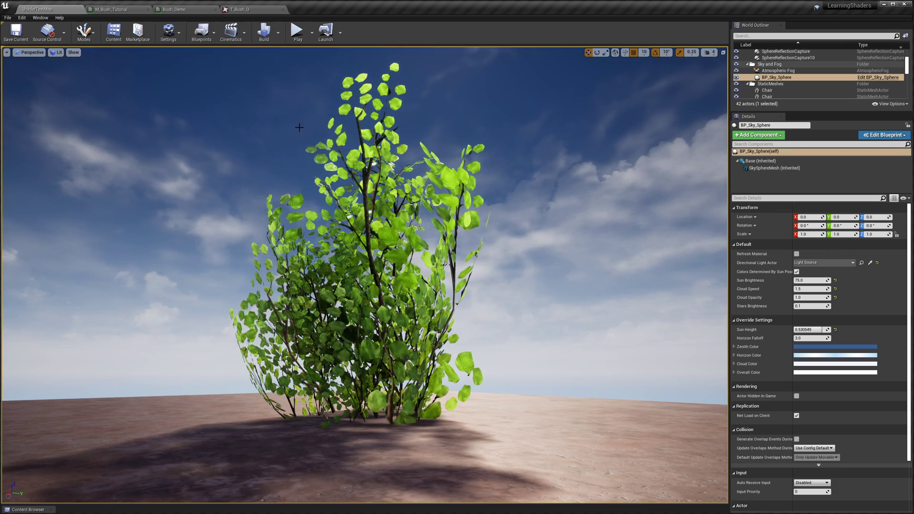
Step: Review the base color, normal and T_Bush_O Texture Samples in the bush material, and examine the bush again in the level
left_click(120, 12)
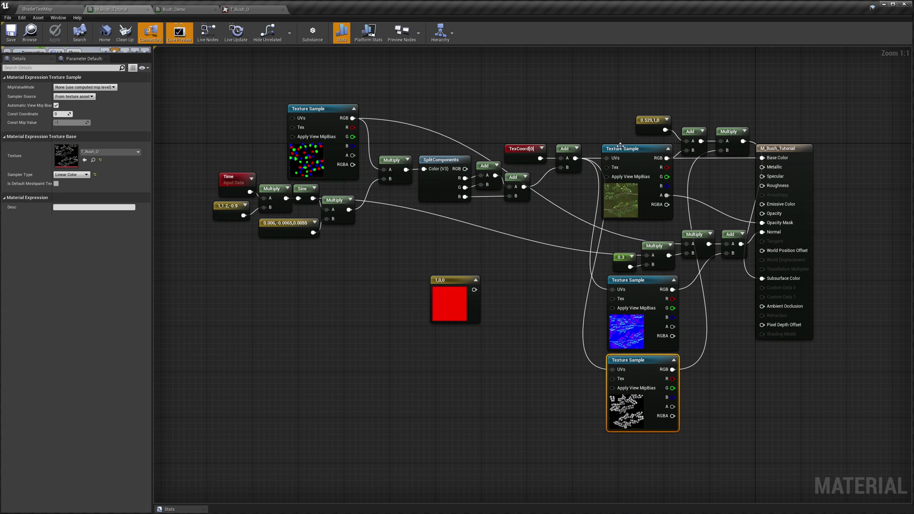
left_click(642, 148)
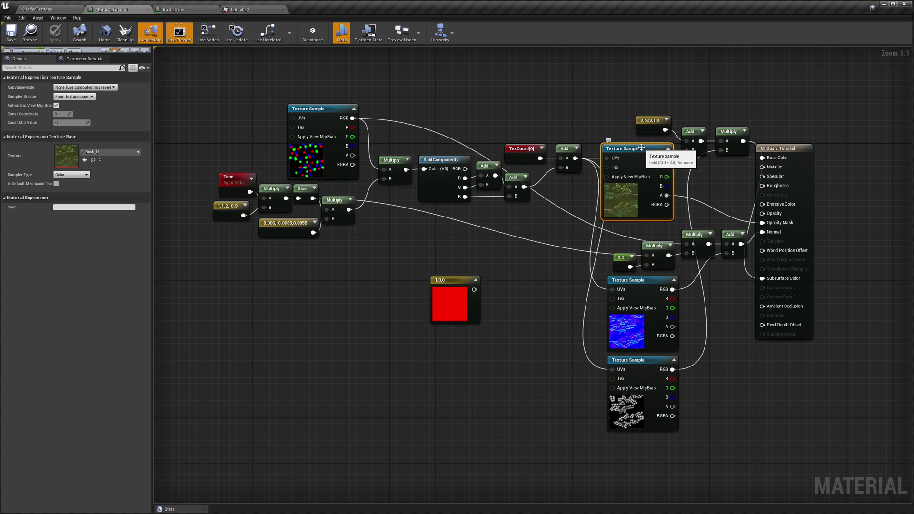
left_click(625, 280)
left_click(624, 360)
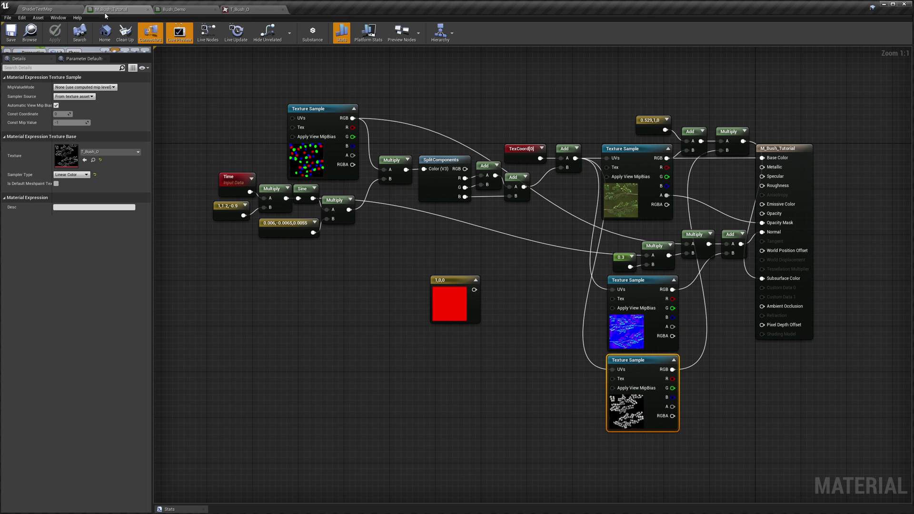
left_click(50, 9)
middle_click_drag(383, 278, 399, 288)
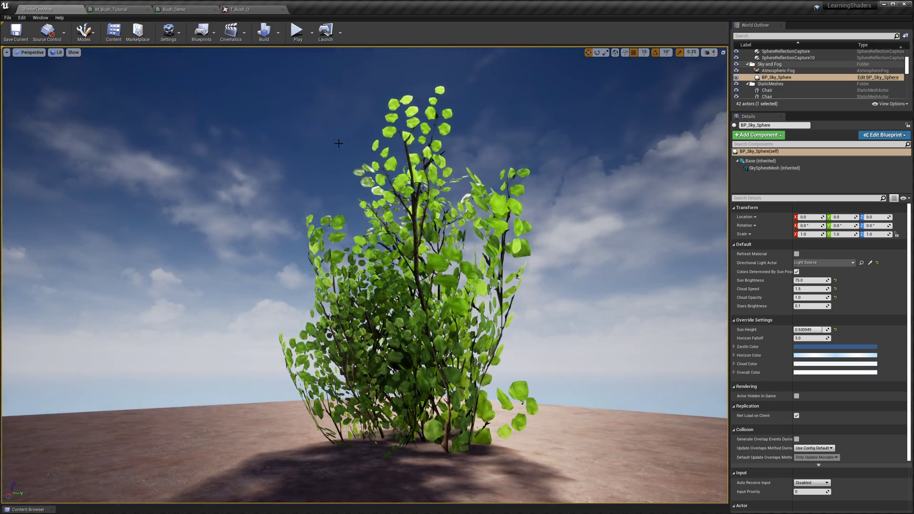